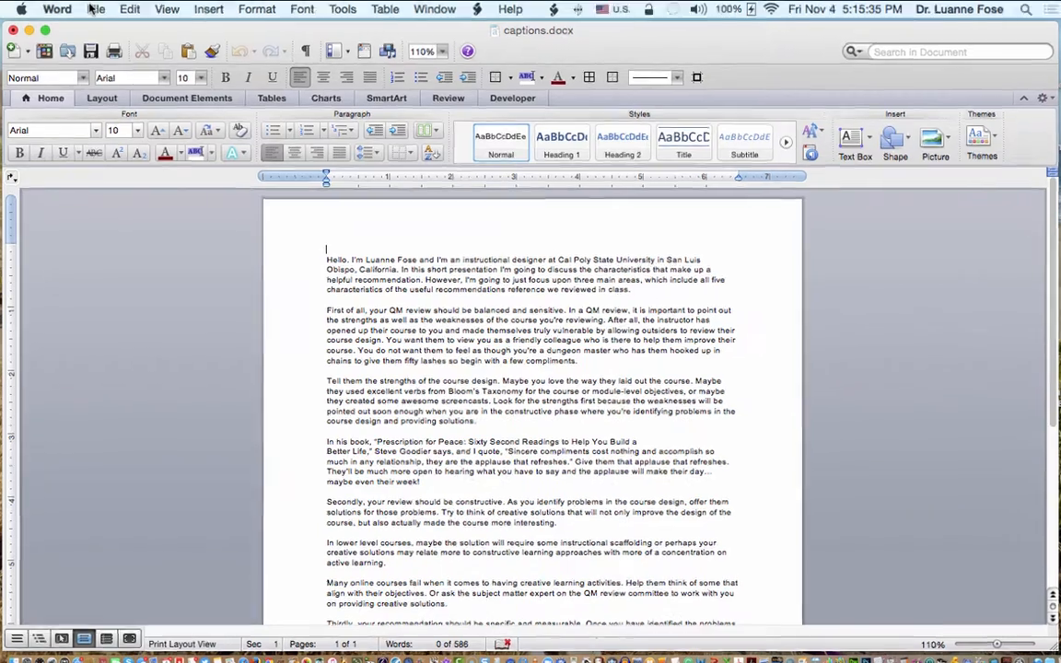
# Step: Save the captions document to the Desktop as a Plain Text file named captions.txt, using the Mac OS (Default) encoding
pyautogui.click(90, 8)
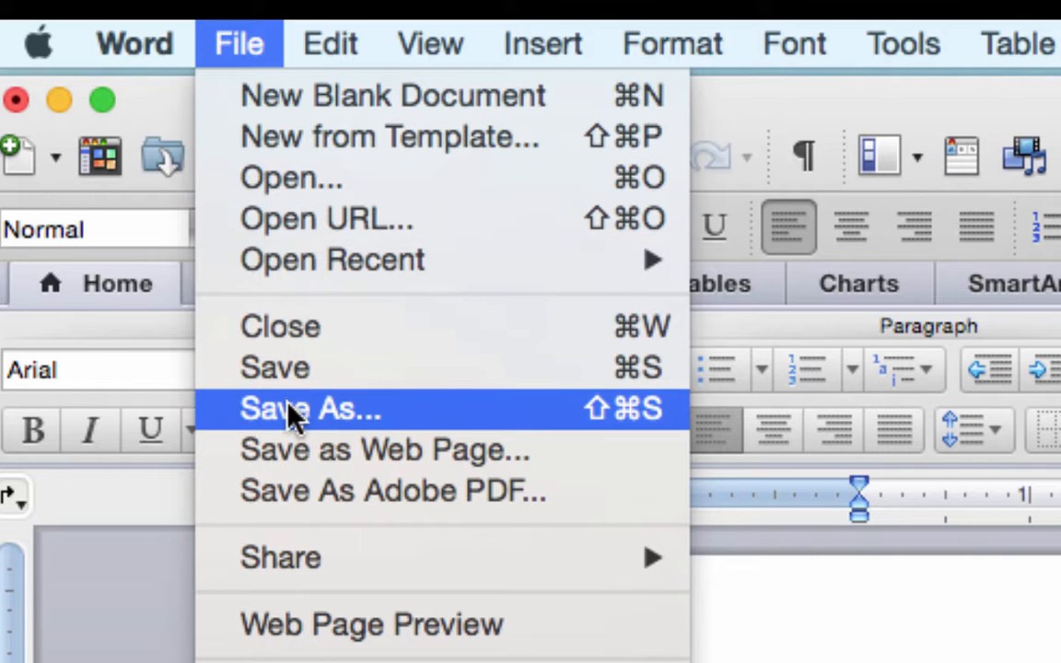
pyautogui.click(295, 408)
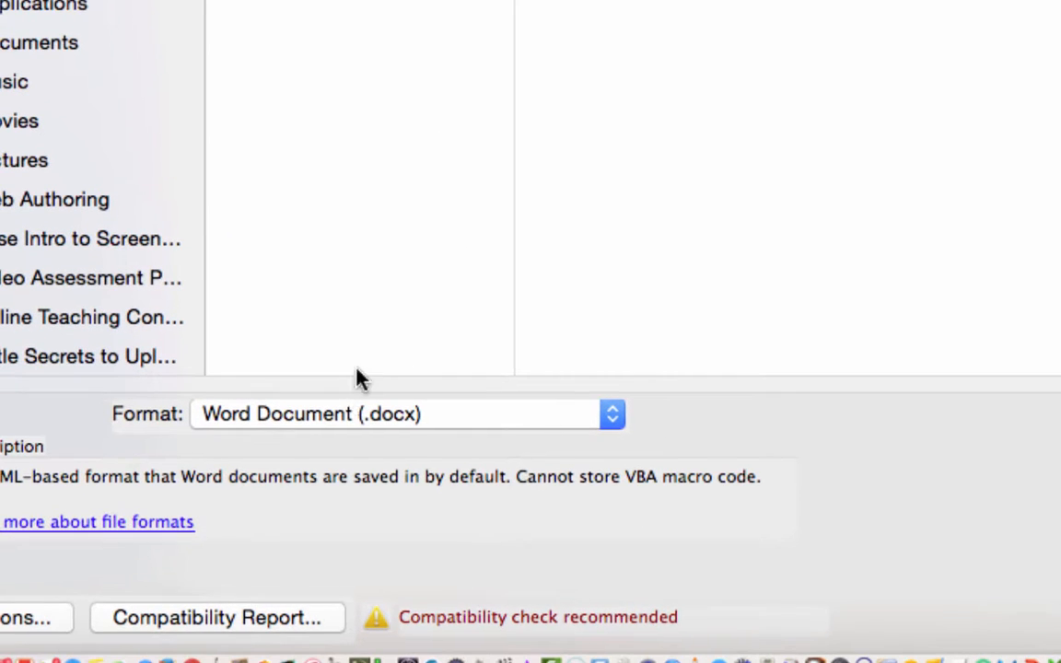
pyautogui.click(419, 429)
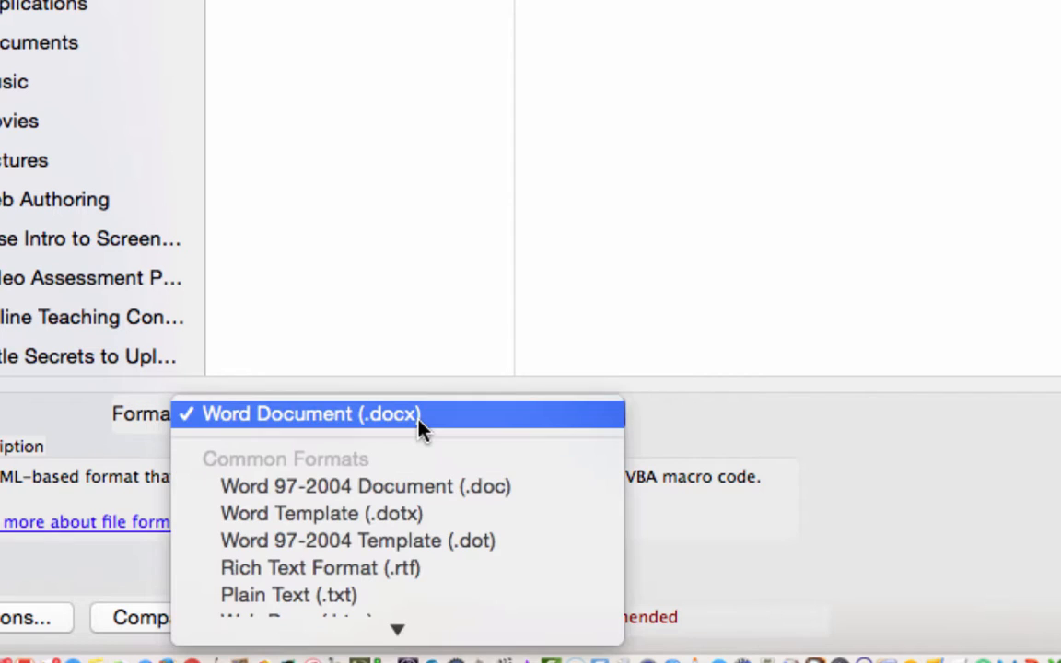
pyautogui.click(336, 594)
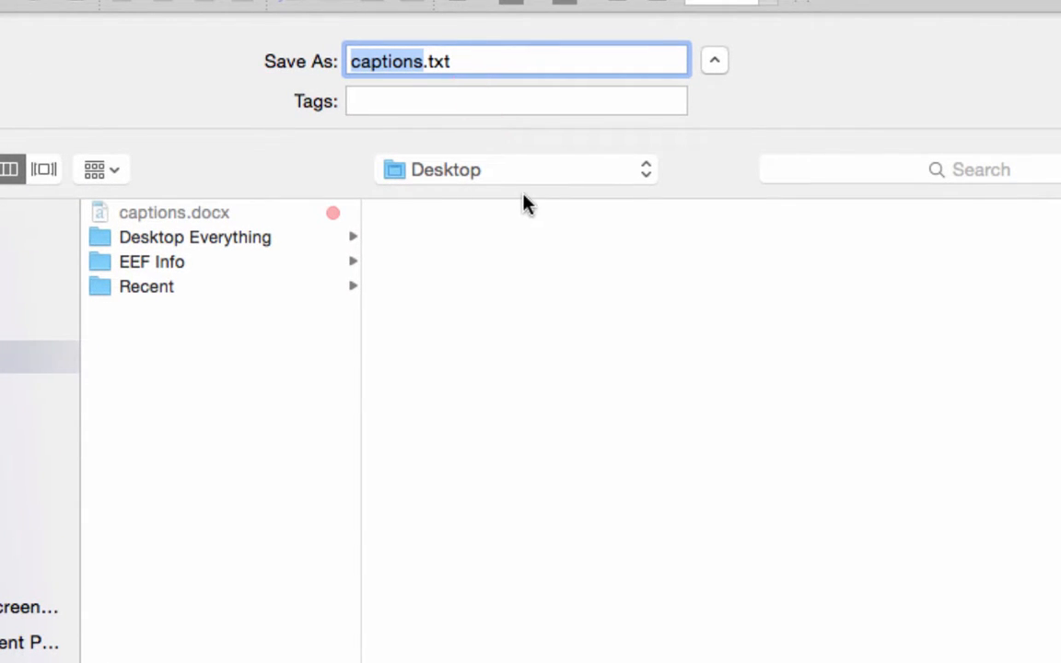
pyautogui.press('Return')
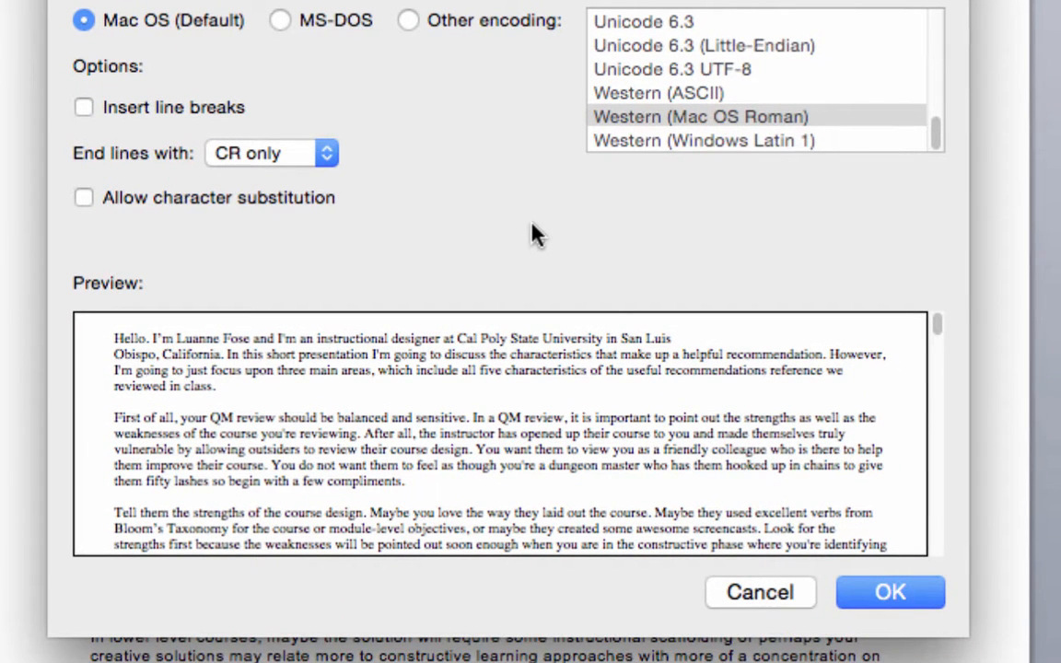
pyautogui.click(873, 595)
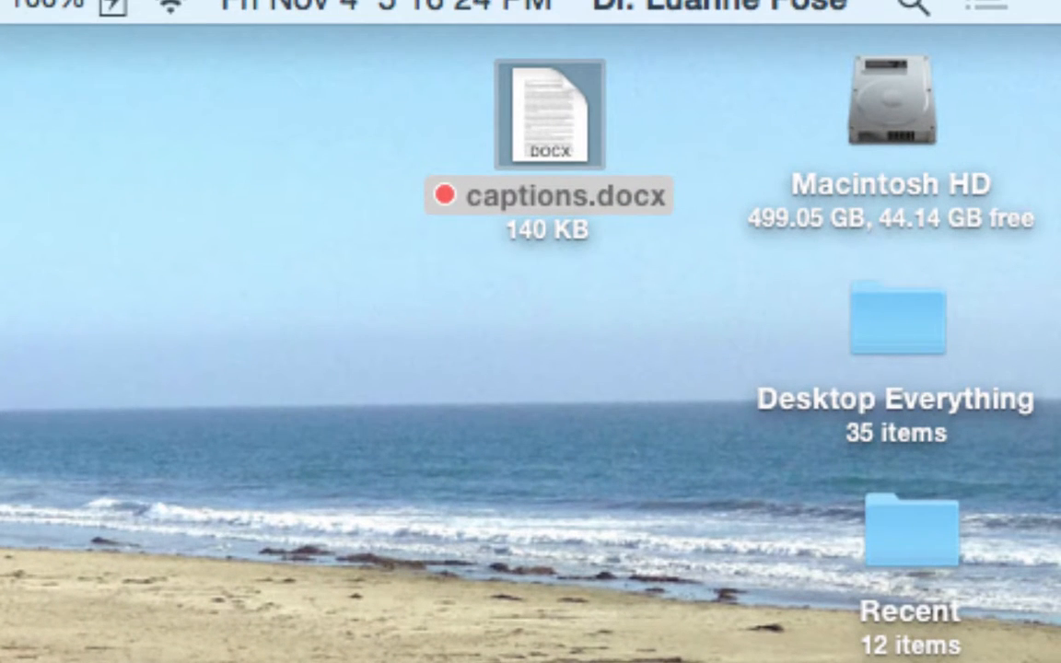
# Step: Place captions.txt below captions.docx on the desktop, then open it and remove the line break before "Obispo, California"
pyautogui.moveTo(615, 661); pyautogui.dragTo(578, 391)
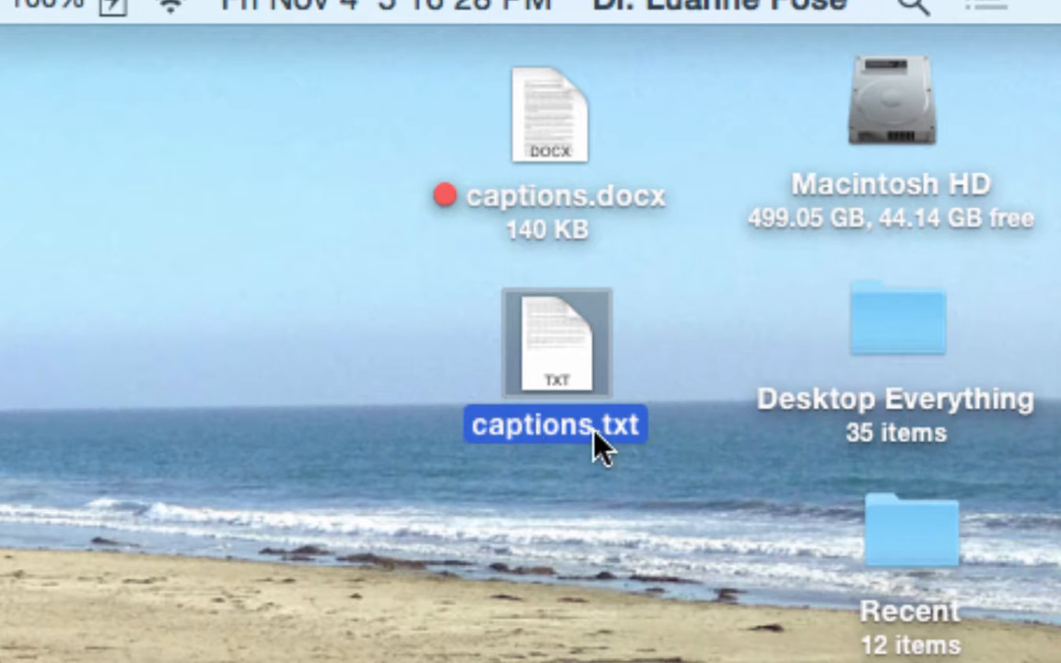
pyautogui.doubleClick(543, 357)
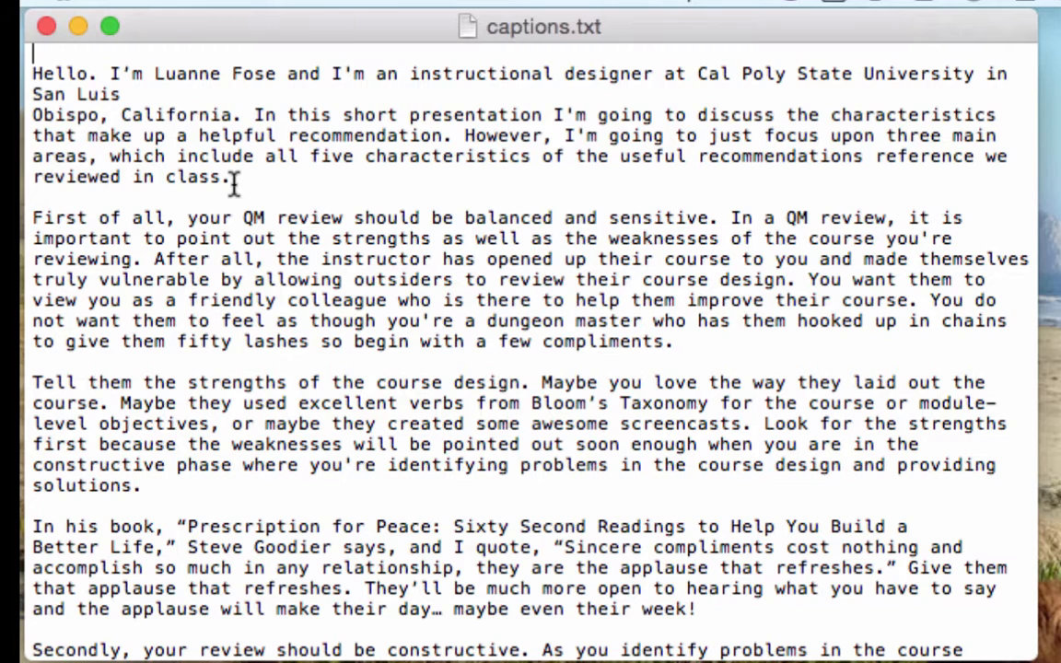
pyautogui.click(30, 111)
pyautogui.press('BackSpace')
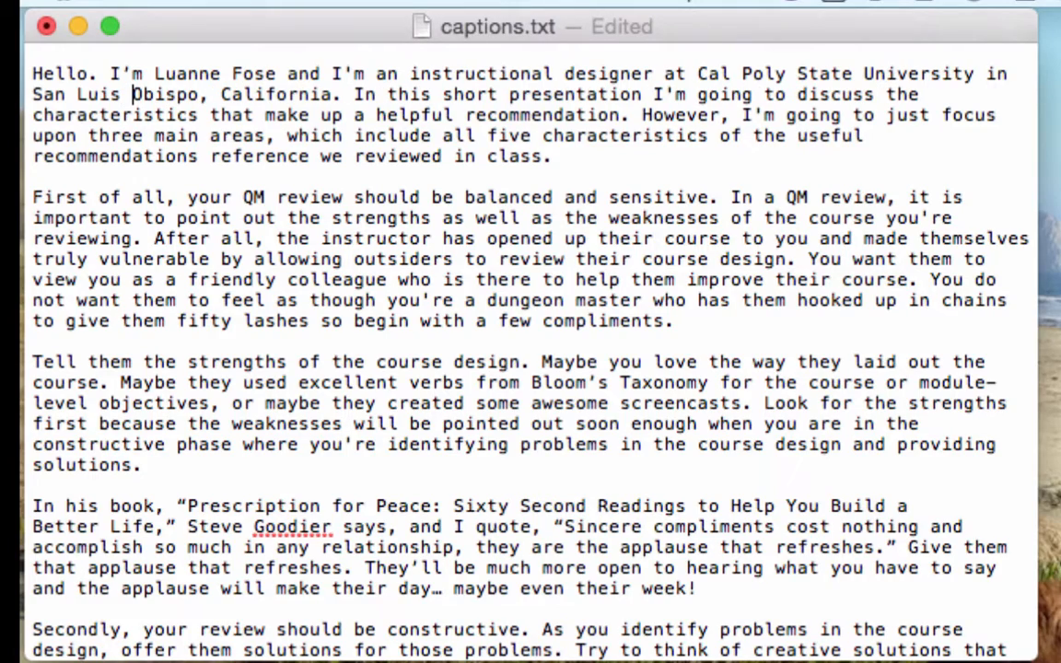
# Step: Save the edited captions.txt and quit TextEdit
pyautogui.scroll(-2, 313, 297)
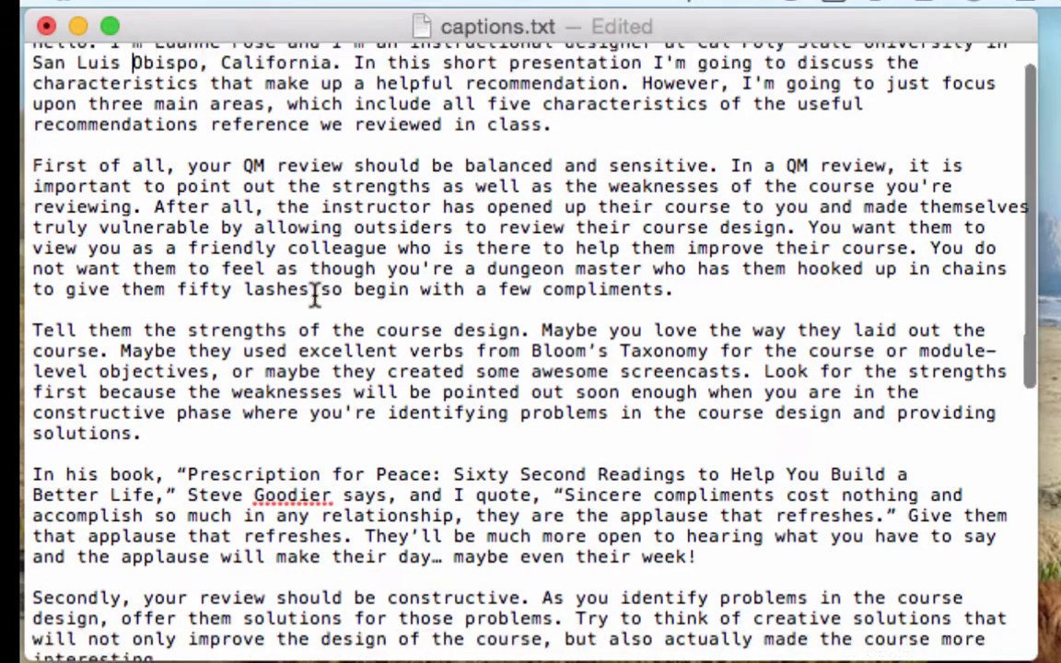
pyautogui.scroll(-8, 313, 296)
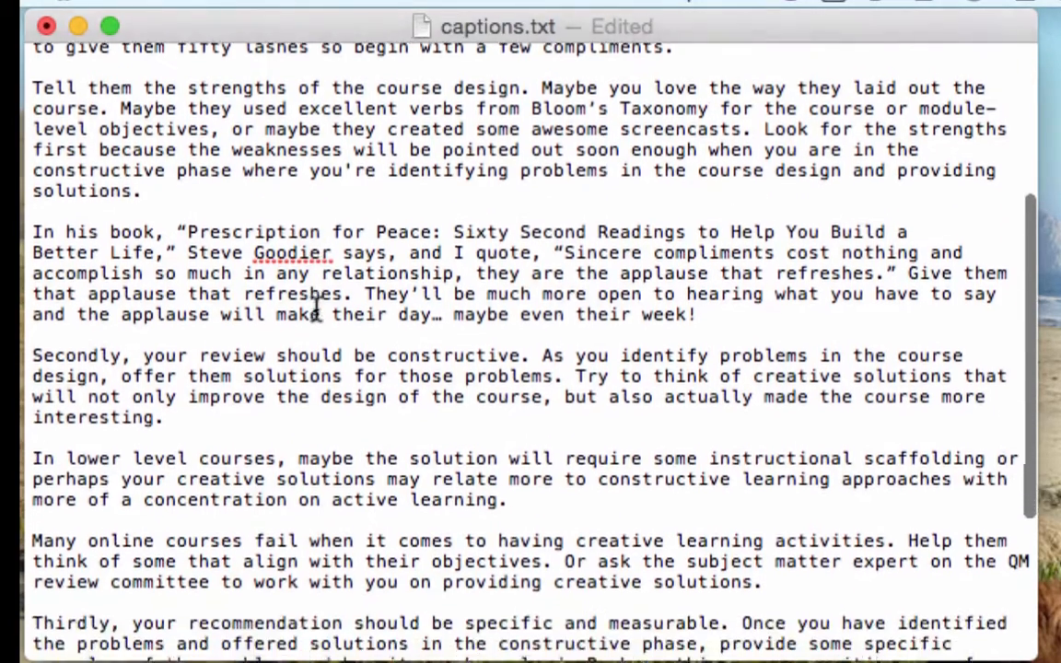
pyautogui.scroll(-9, 316, 311)
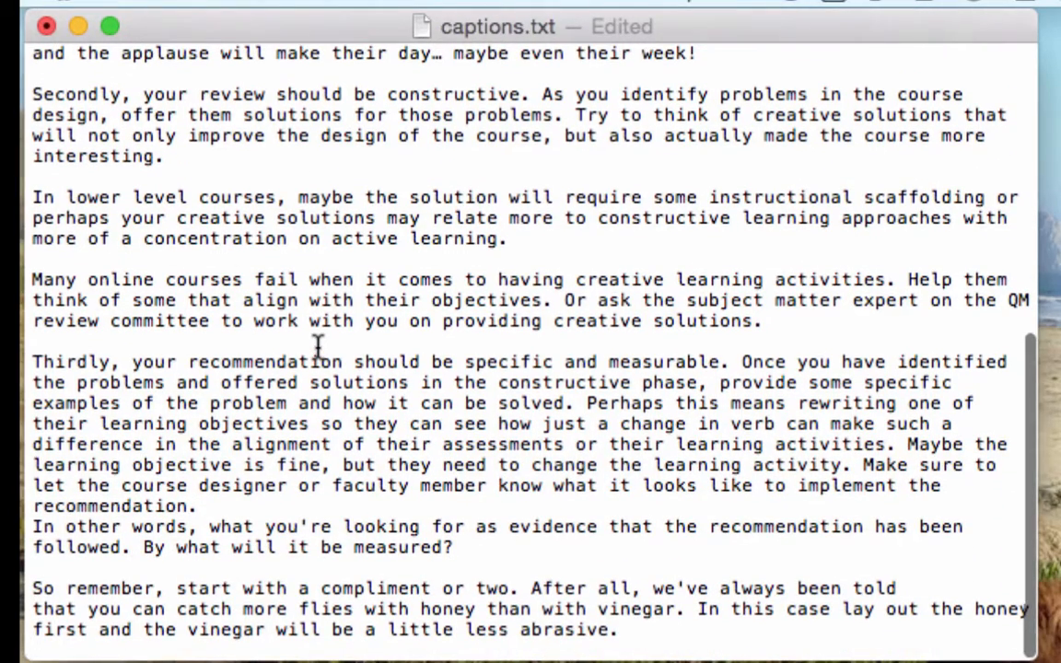
pyautogui.click(243, 2)
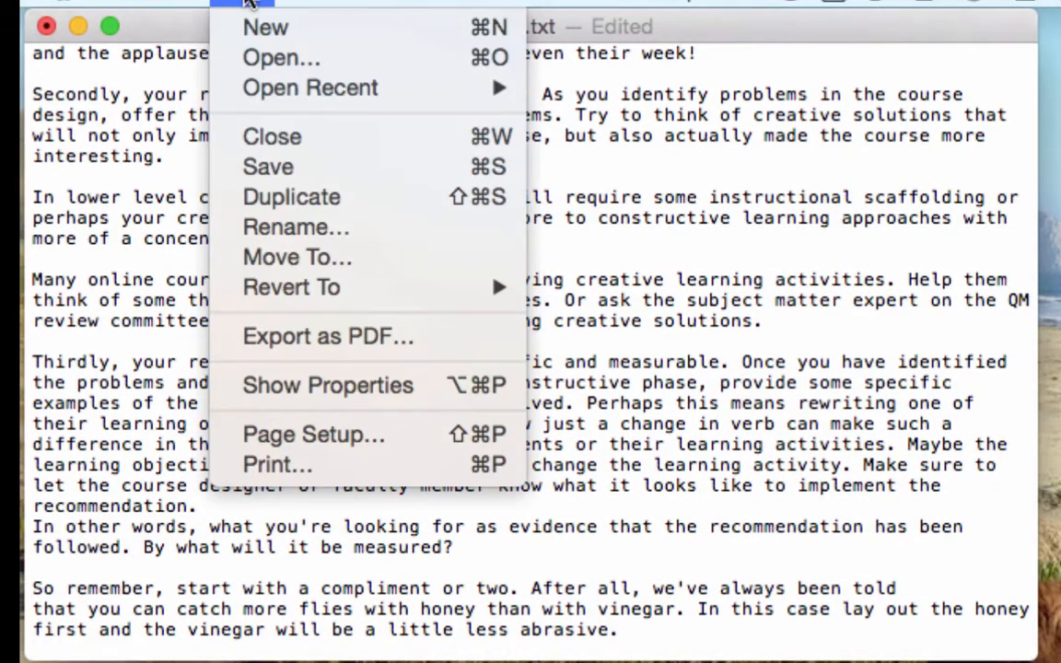
pyautogui.click(280, 167)
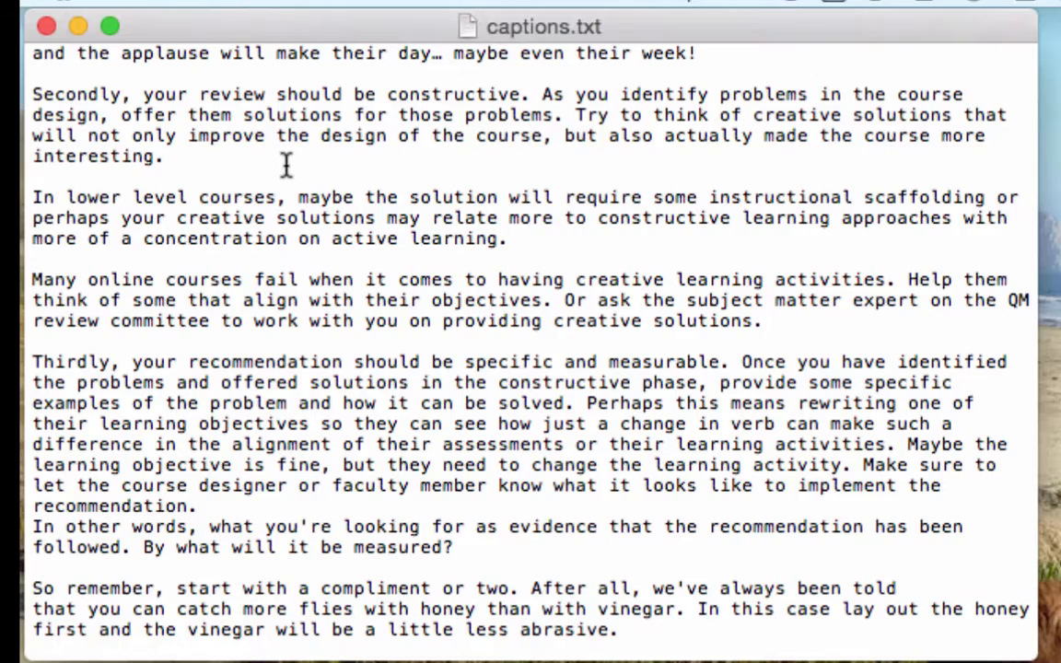
pyautogui.click(133, 20)
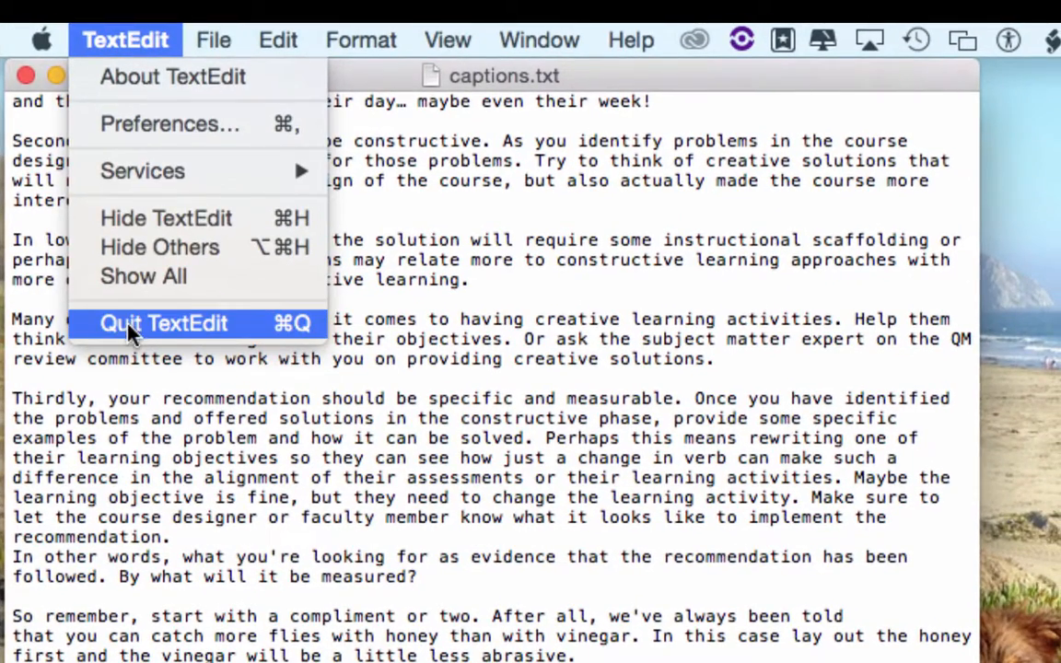
pyautogui.click(128, 326)
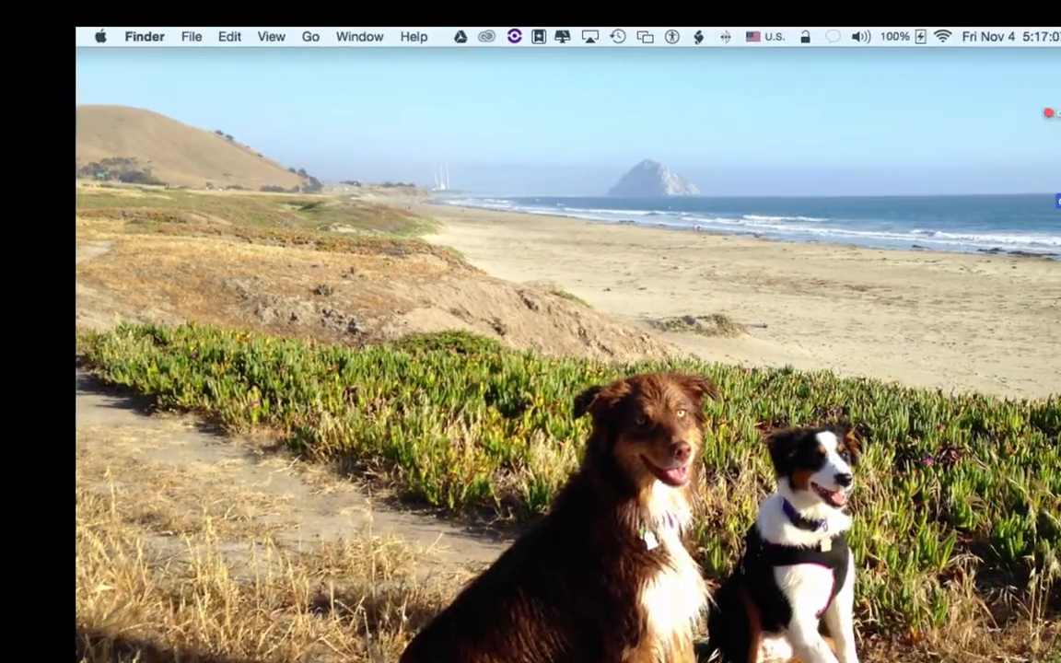
# Step: Switch to the video's YouTube subtitles page and start adding new English subtitles by uploading a file
pyautogui.click(332, 652)
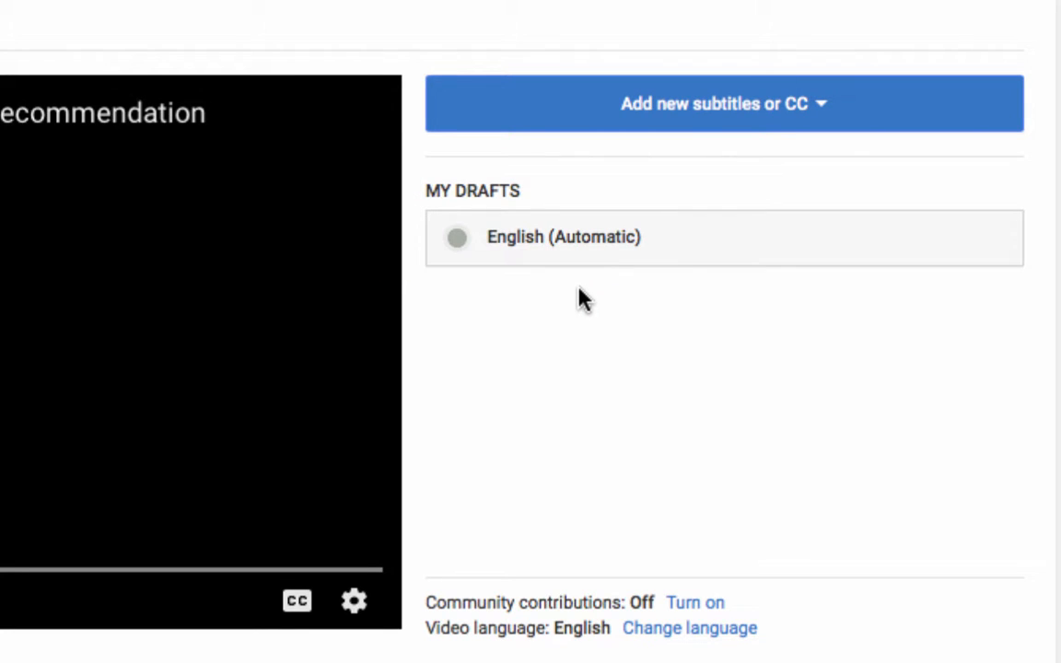
pyautogui.click(749, 114)
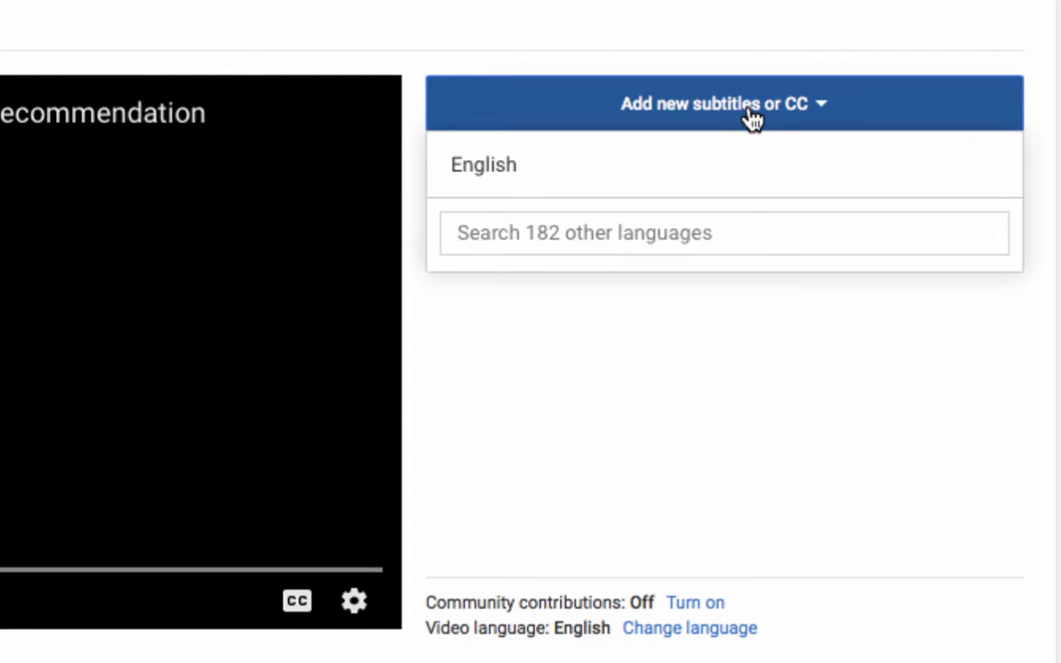
pyautogui.click(504, 171)
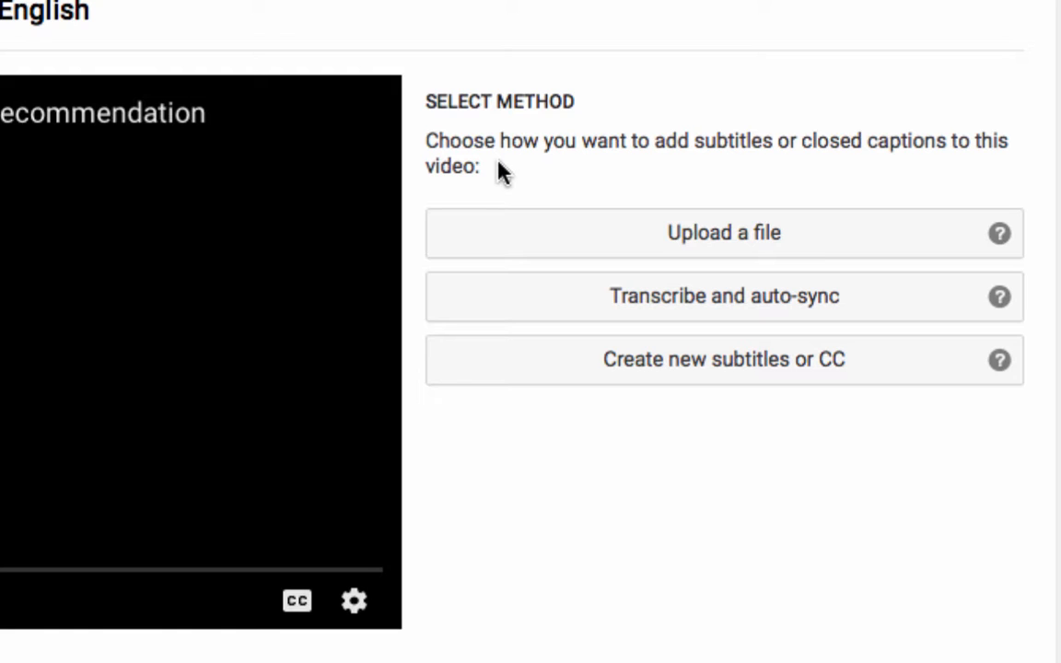
pyautogui.click(744, 255)
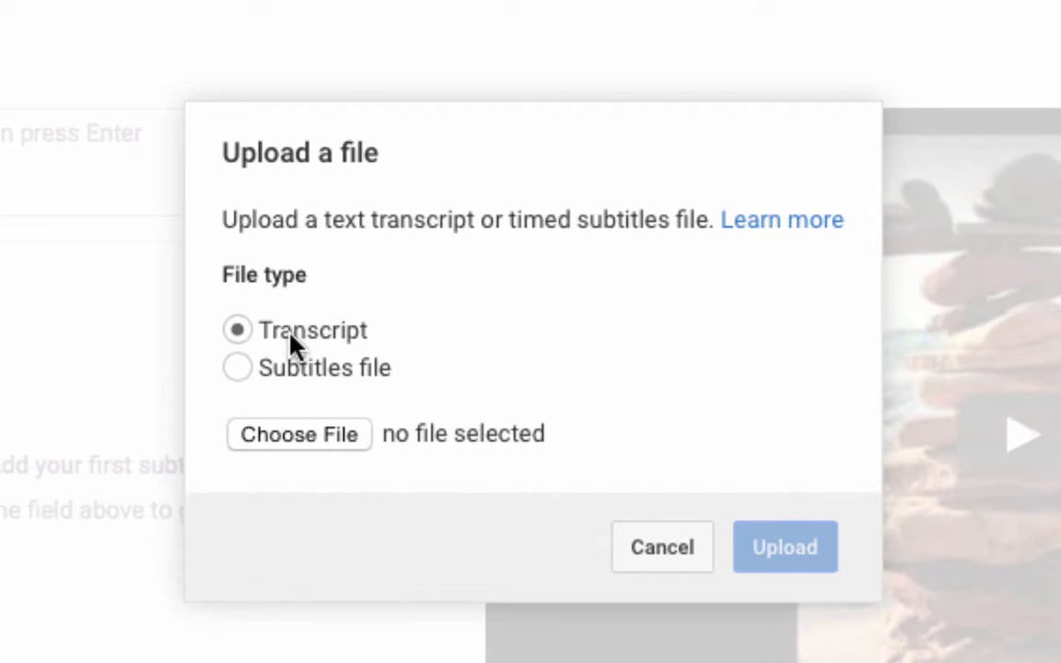
# Step: Upload captions.txt from the Desktop with Transcript as the file type
pyautogui.click(295, 434)
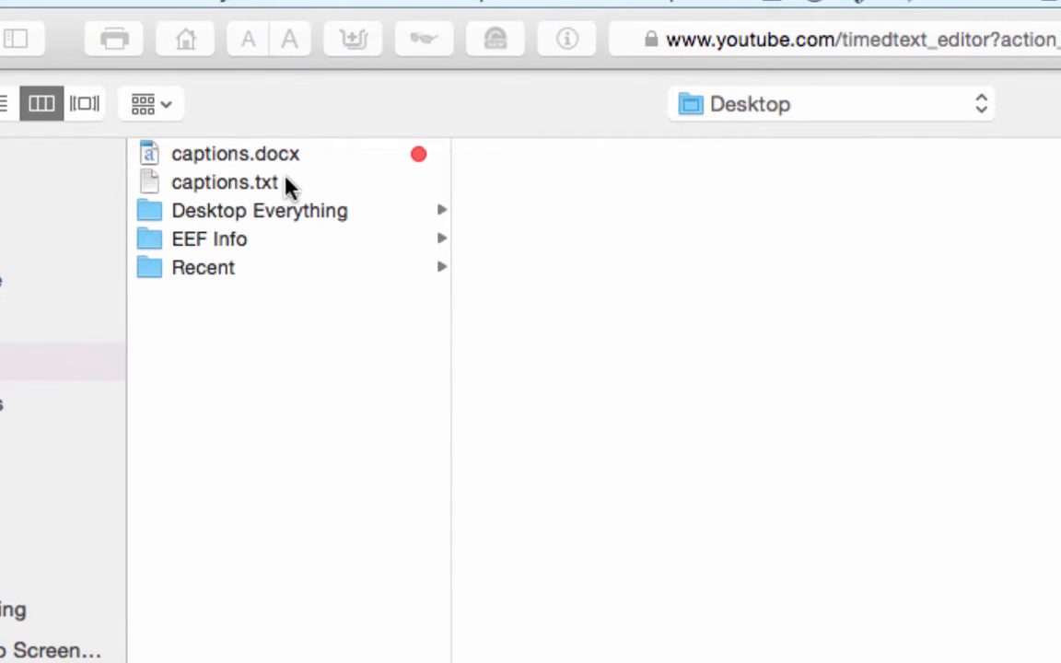
pyautogui.click(281, 184)
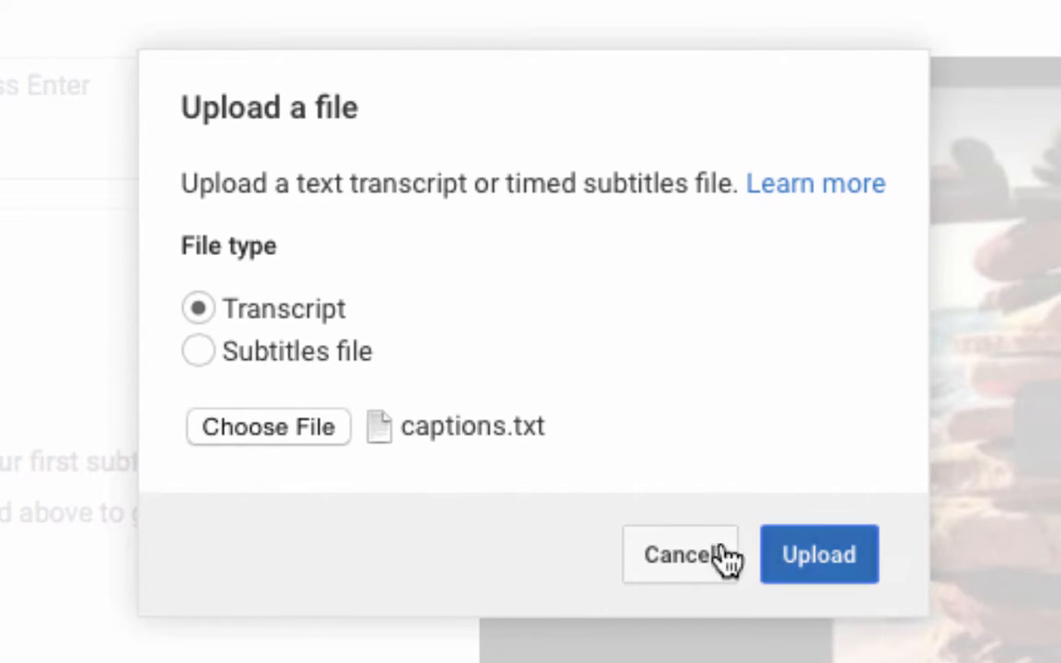
pyautogui.click(834, 552)
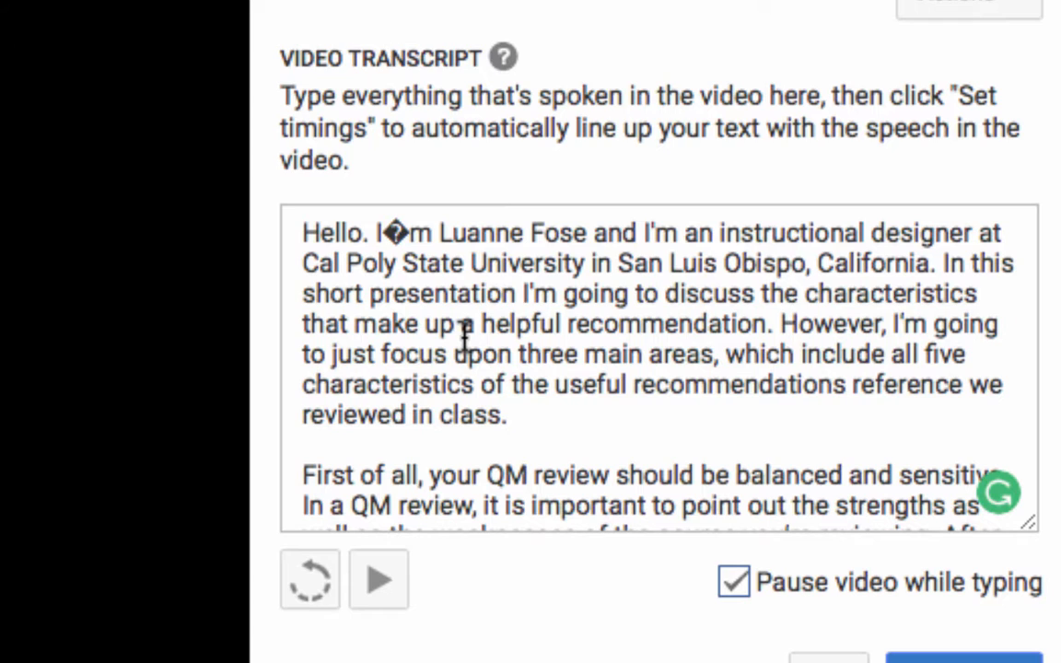
# Step: Replace the garbled characters in the opening "I'm" and in "Bloom's Taxonomy" with apostrophes in the video transcript
pyautogui.click(405, 235)
pyautogui.press('BackSpace')
pyautogui.write("'")
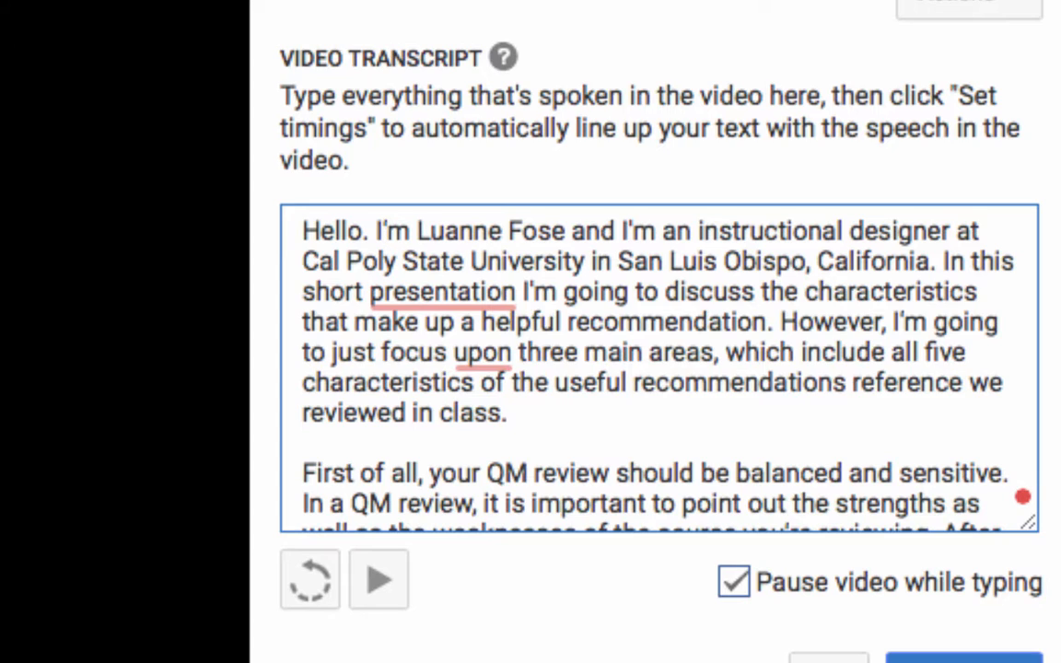
pyautogui.moveTo(485, 278)
pyautogui.scroll(-4, 778, 331)
pyautogui.scroll(-9, 778, 331)
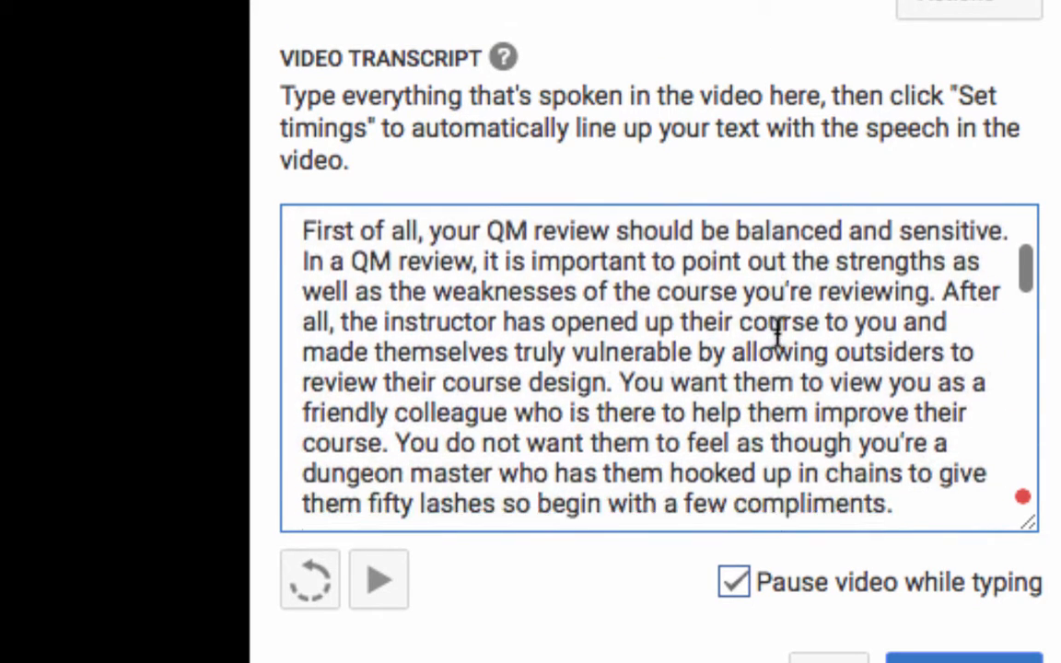
pyautogui.scroll(-1, 778, 331)
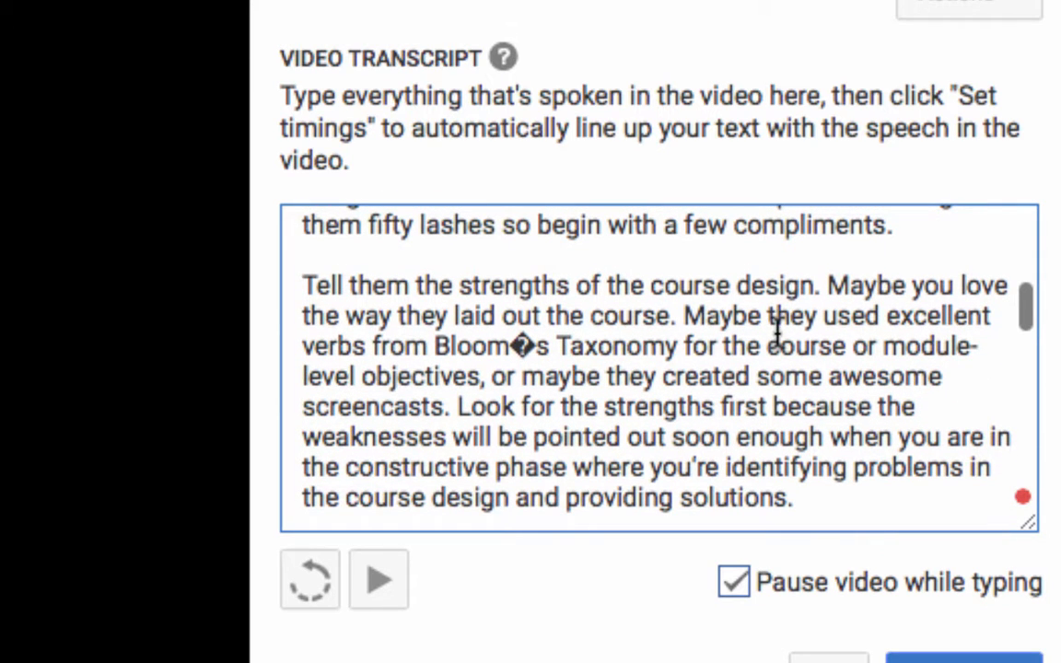
pyautogui.click(526, 346)
pyautogui.press('BackSpace')
pyautogui.write("'")
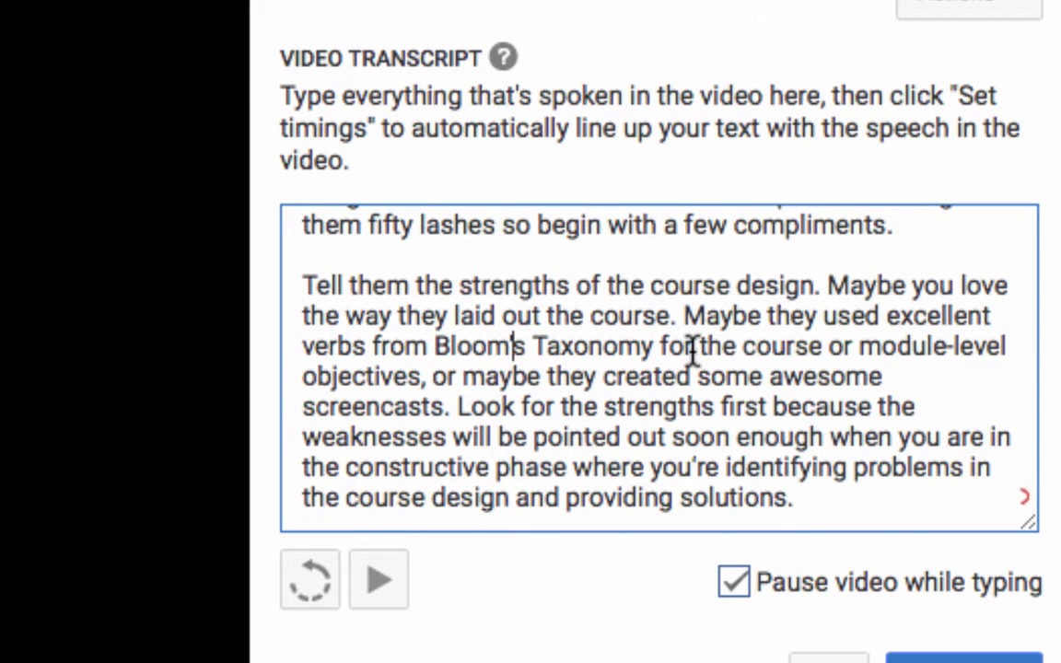
# Step: Replace the garbled characters around the book title, before "Prescription" and after "Better Life,", with straight double quotation marks
pyautogui.hotkey('ctrl', 'v')
pyautogui.click(466, 379)
pyautogui.press('BackSpace')
pyautogui.write('"')
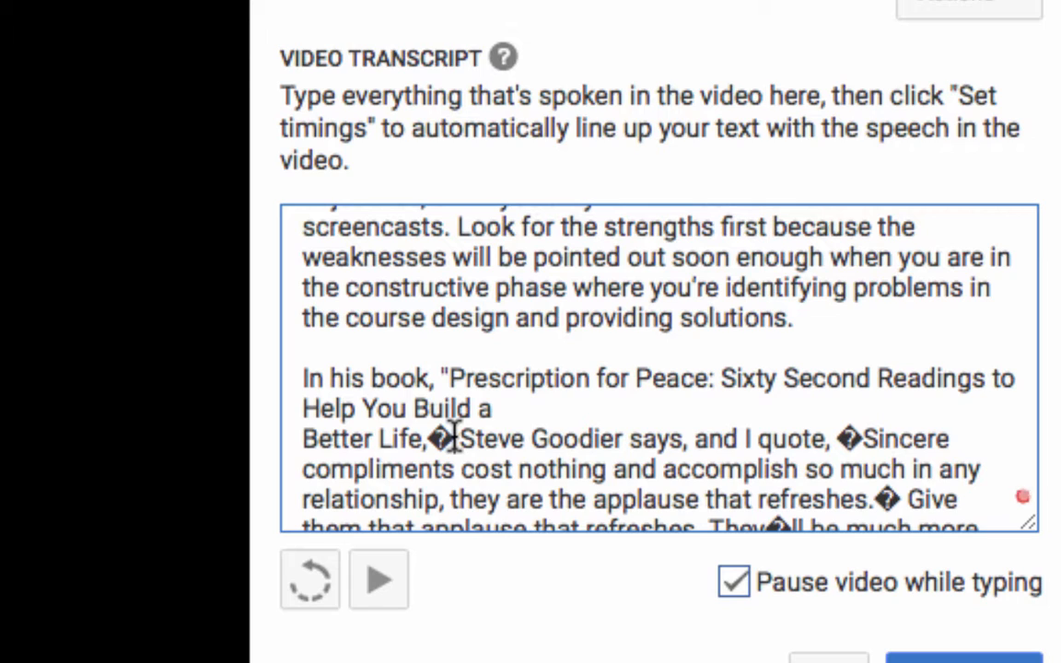
pyautogui.click(451, 438)
pyautogui.press('BackSpace')
pyautogui.write('"')
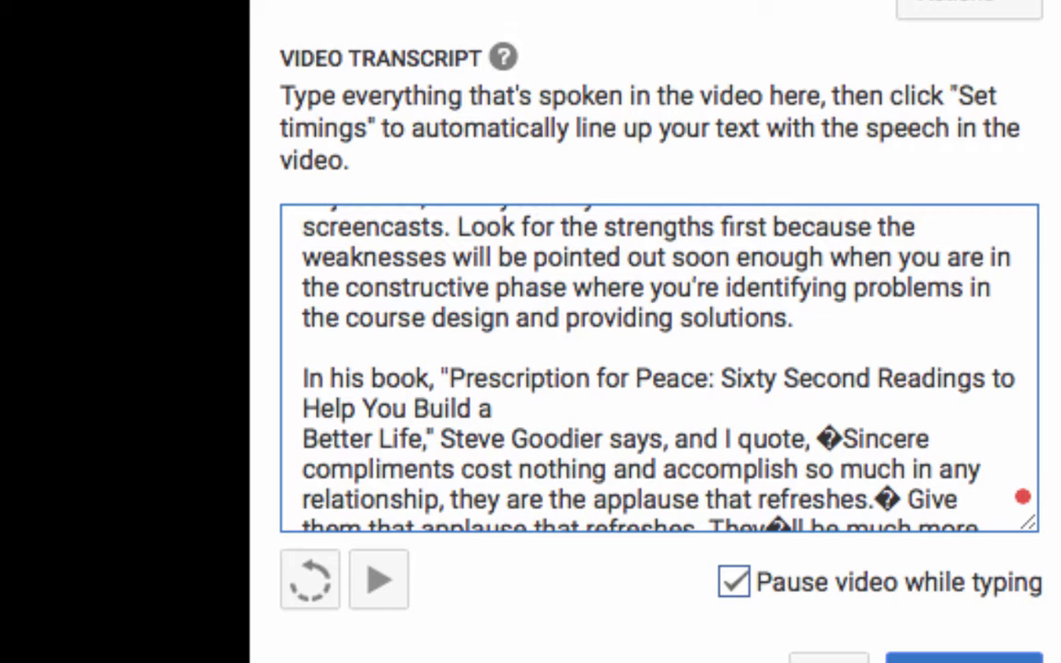
# Step: Replace the garbled characters before "Sincere" and after "refreshes." with straight double quotation marks
pyautogui.click(845, 438)
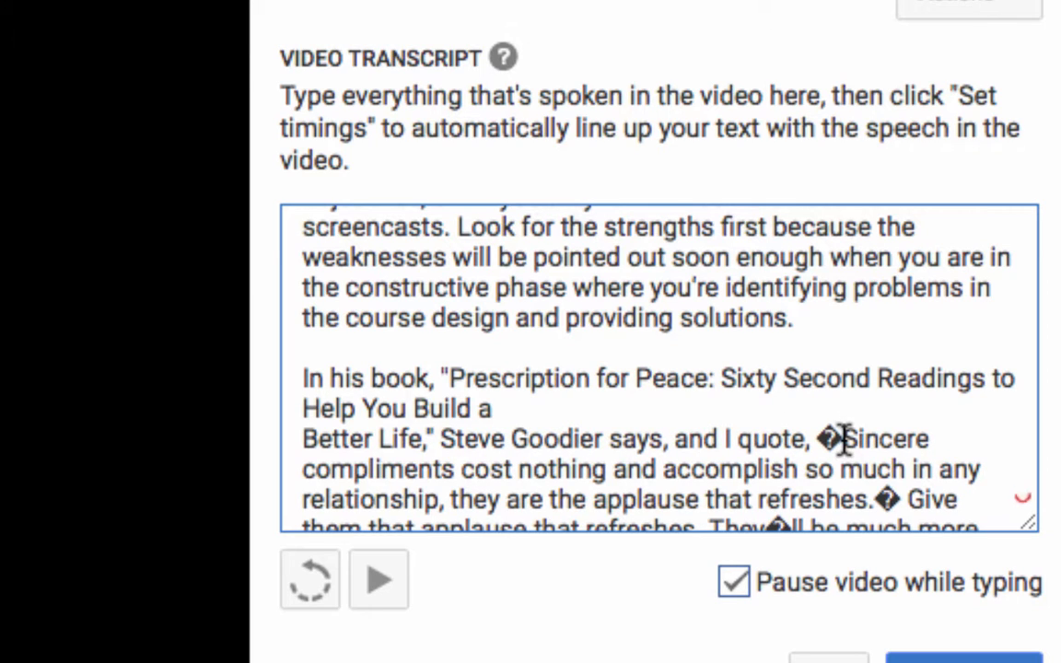
pyautogui.press('BackSpace')
pyautogui.write('"')
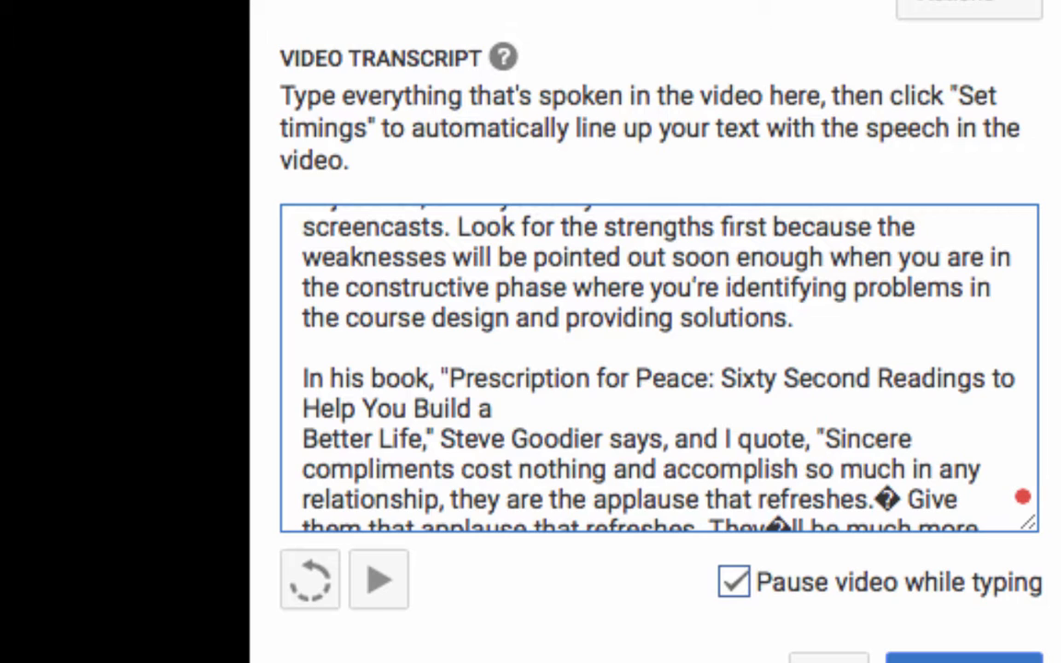
pyautogui.click(904, 499)
pyautogui.press('BackSpace')
pyautogui.press('Left')
pyautogui.write('"')
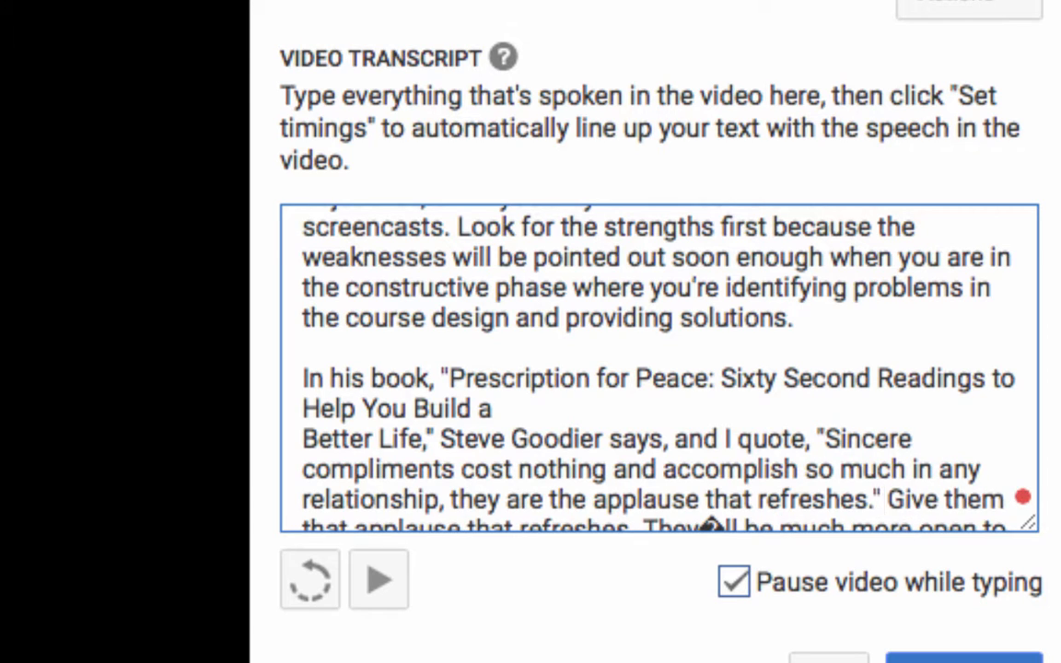
# Step: Replace the garbled character in "They'll" with an apostrophe and the one after "their day" with a spaced hyphen
pyautogui.scroll(-3, 862, 373)
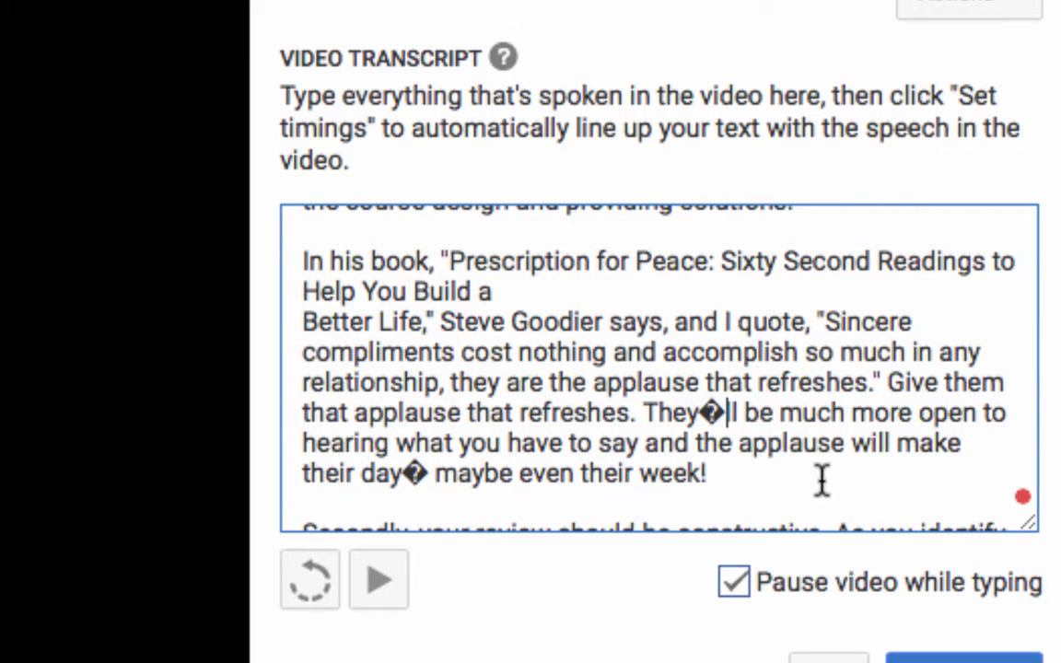
pyautogui.click(724, 413)
pyautogui.press('BackSpace')
pyautogui.write("'")
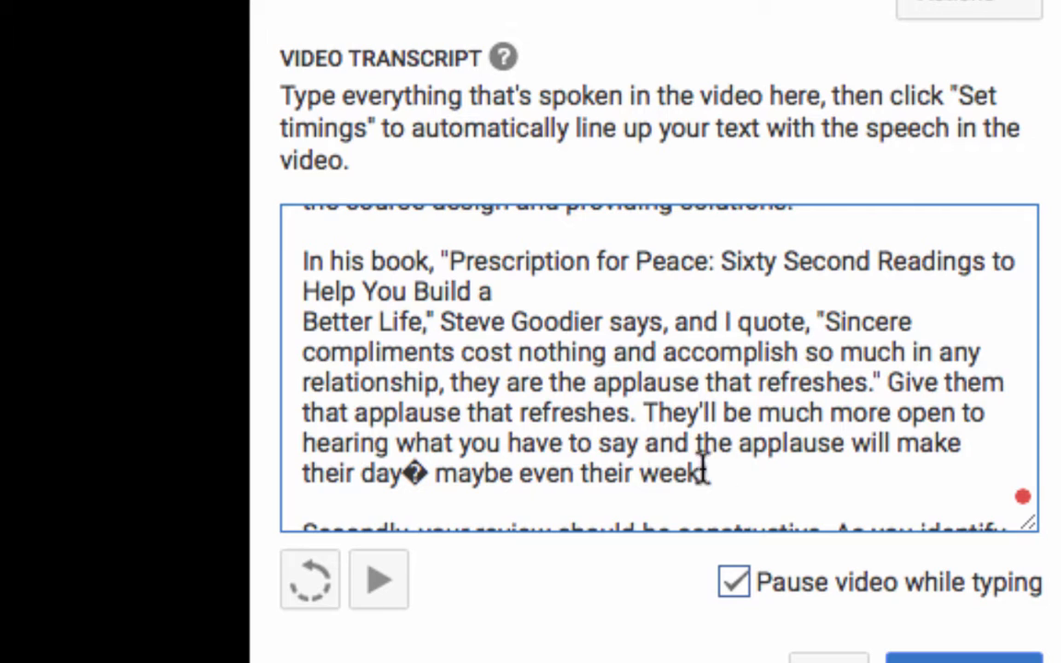
pyautogui.click(426, 485)
pyautogui.press('BackSpace')
pyautogui.write('-')
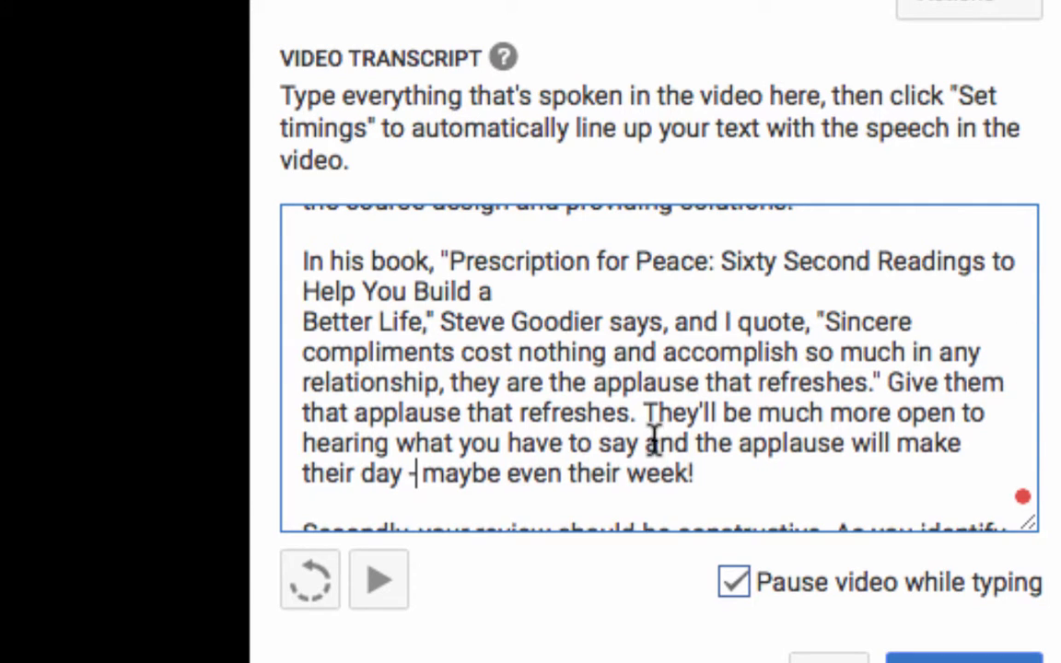
# Step: Check the rest of the transcript for garbled characters and start the automatic timing of the text
pyautogui.scroll(-5, 654, 439)
pyautogui.scroll(-10, 655, 439)
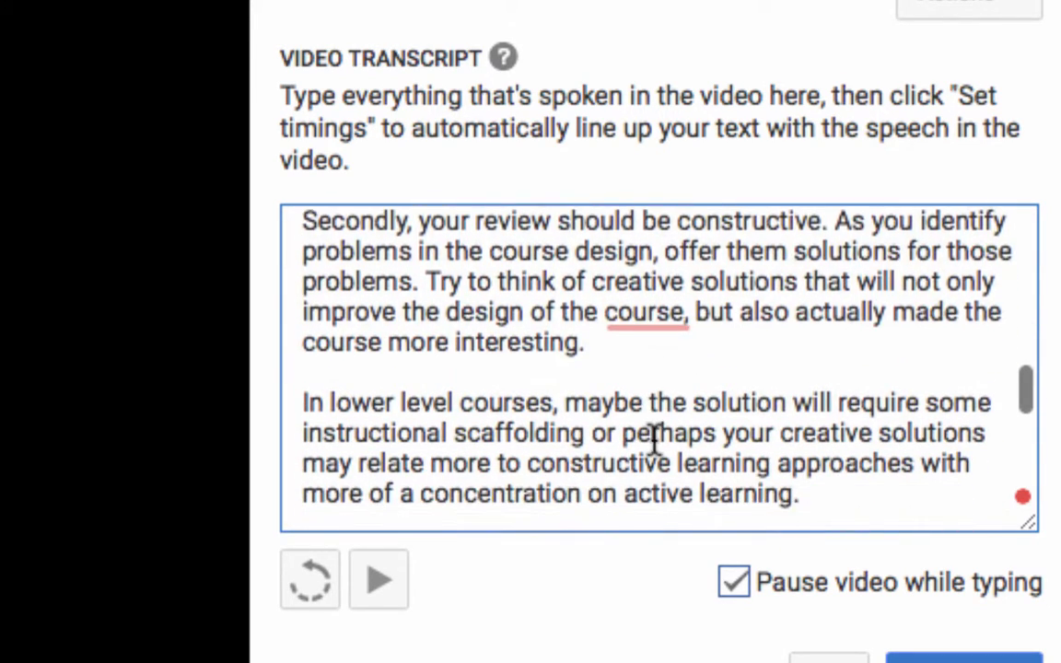
pyautogui.scroll(-10, 654, 439)
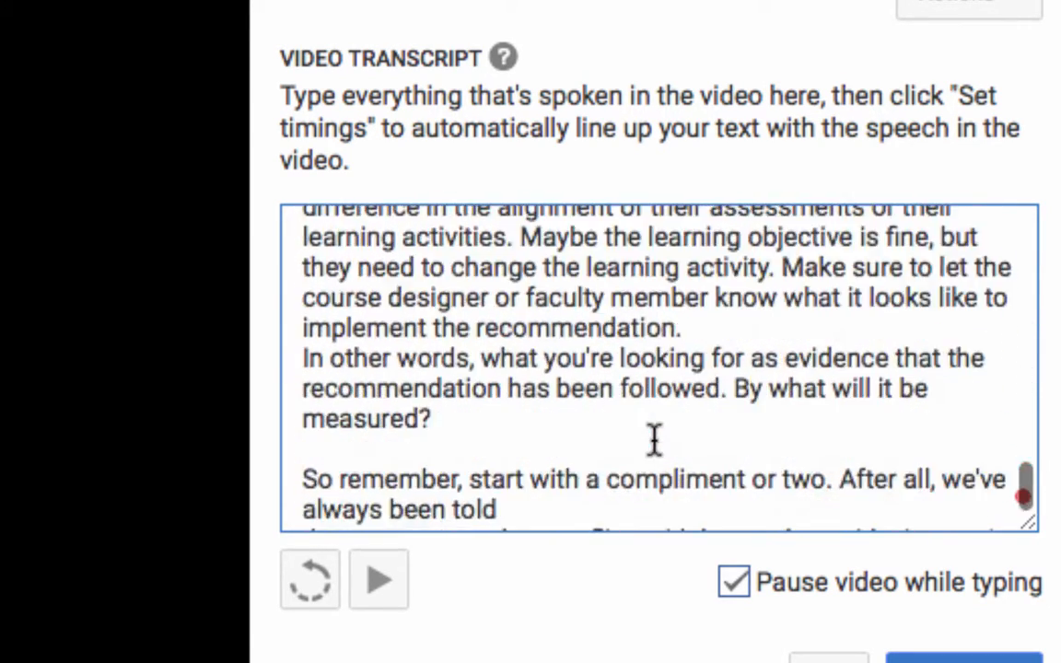
pyautogui.scroll(-1, 655, 439)
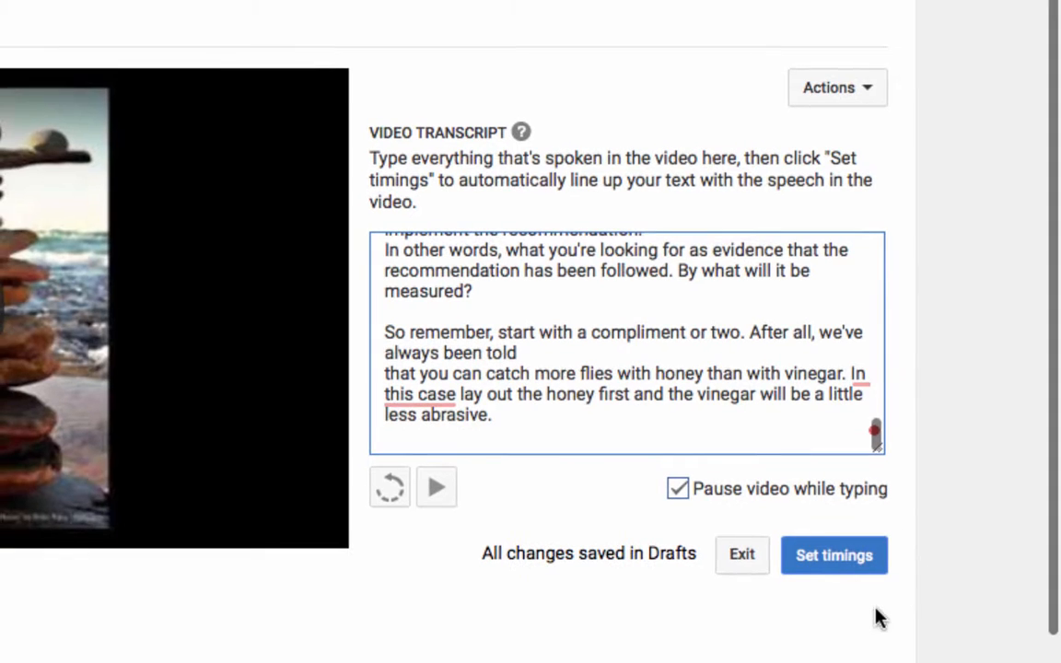
pyautogui.click(847, 564)
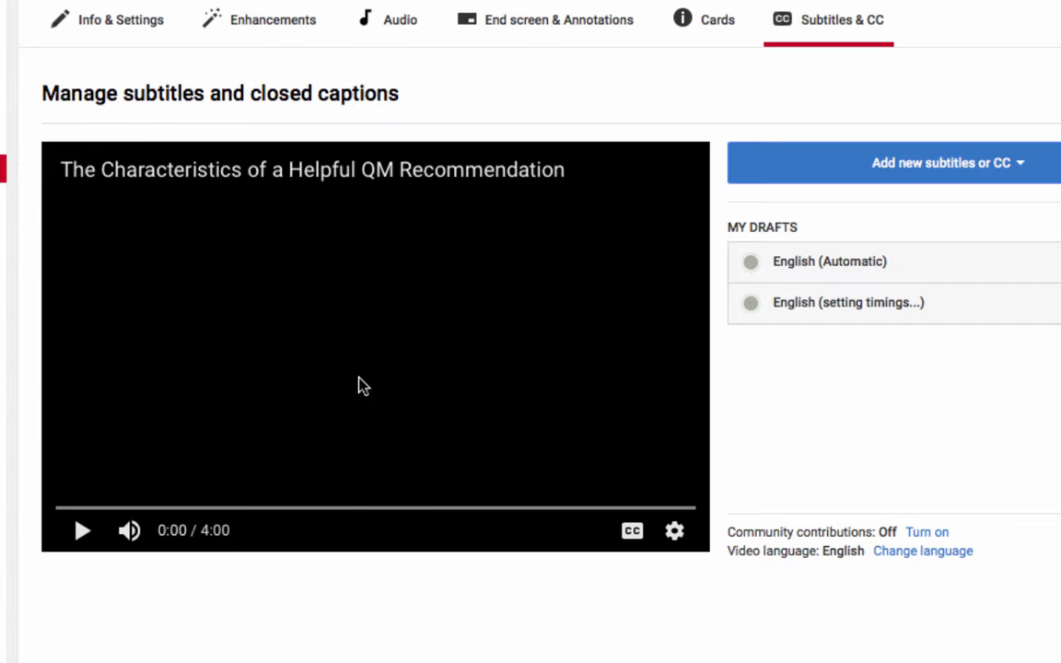
# Step: Open the English draft with the set timings and review its captions, playing the first seconds to compare text and speech
pyautogui.click(838, 317)
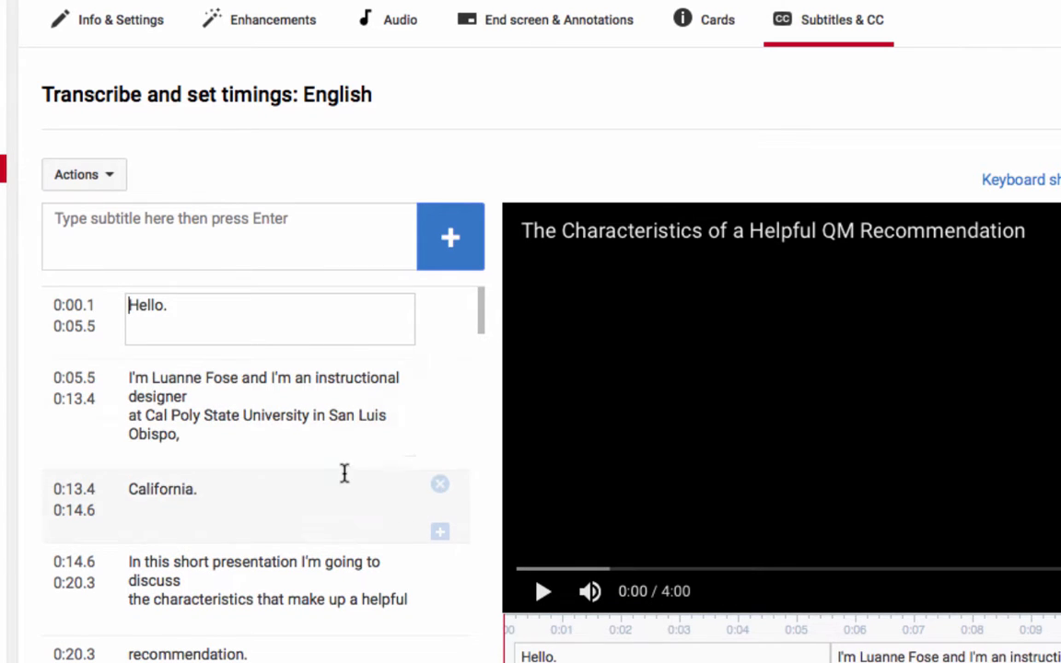
pyautogui.scroll(-6, 341, 485)
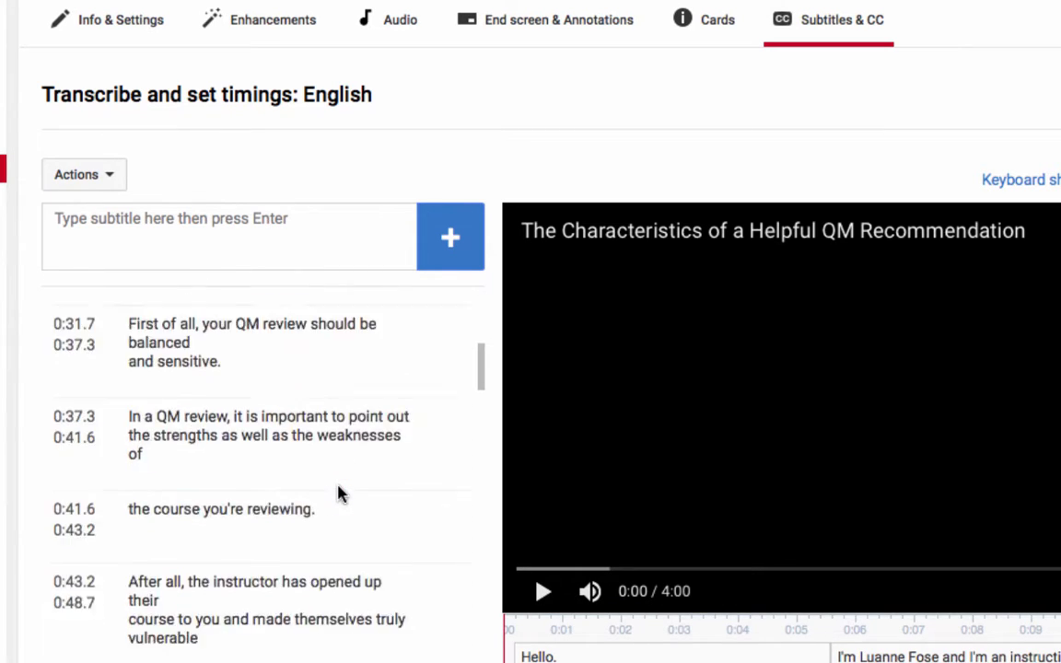
pyautogui.scroll(-15, 339, 495)
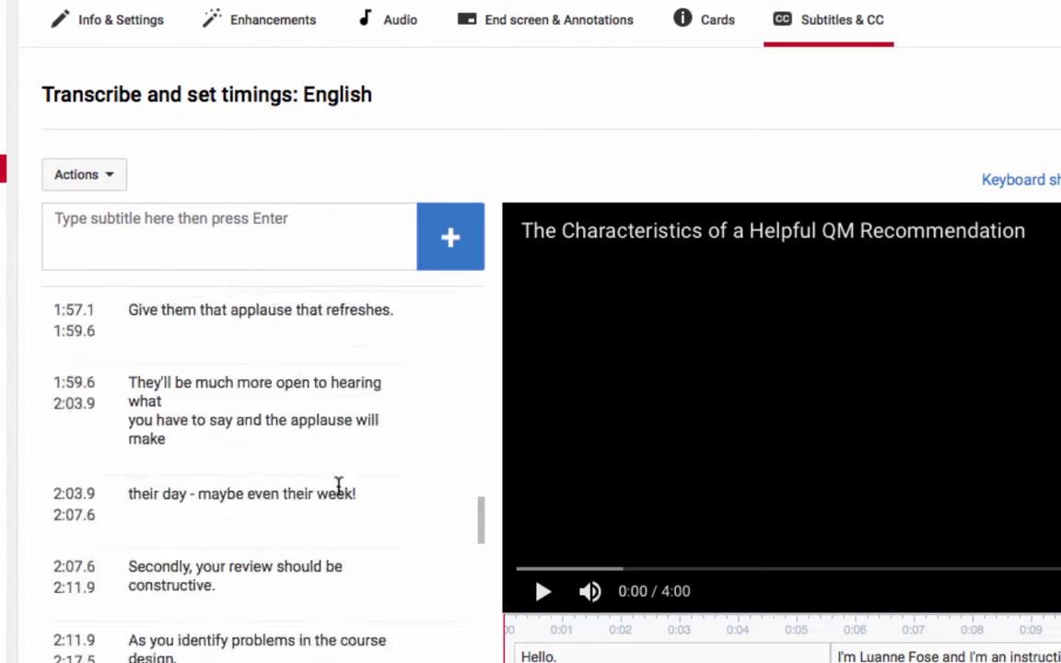
pyautogui.scroll(-10, 339, 485)
pyautogui.scroll(13, 339, 485)
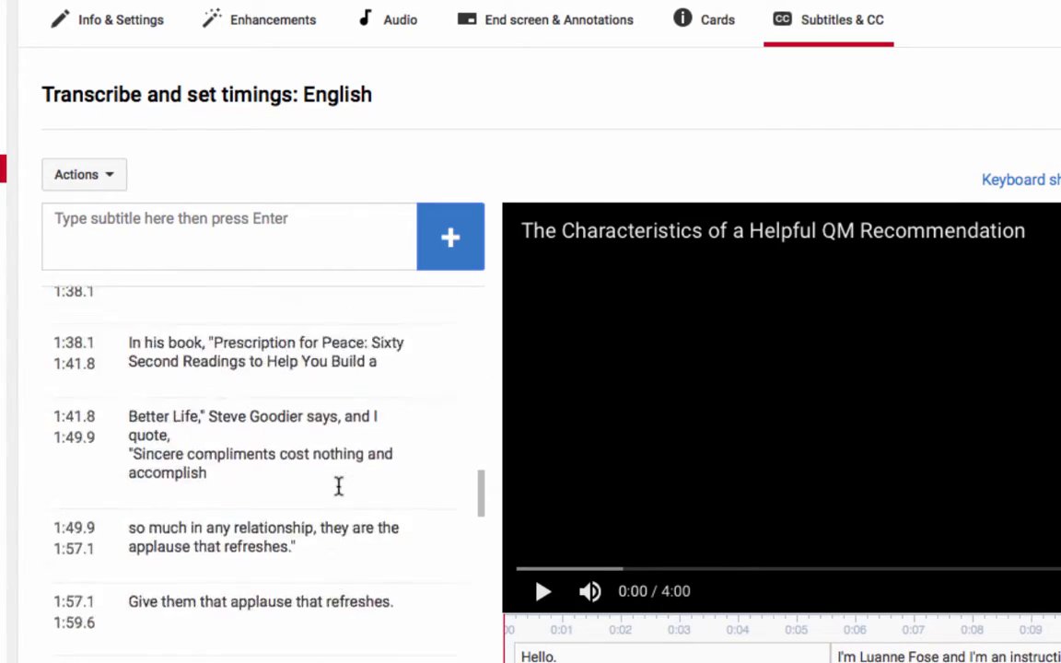
pyautogui.scroll(15, 339, 421)
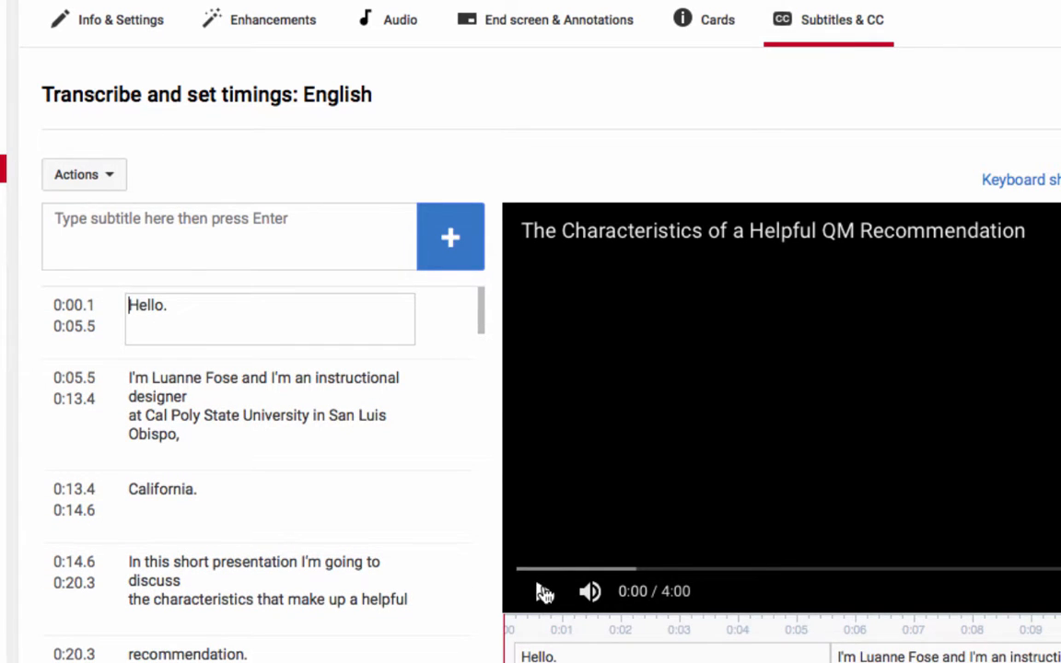
pyautogui.click(544, 594)
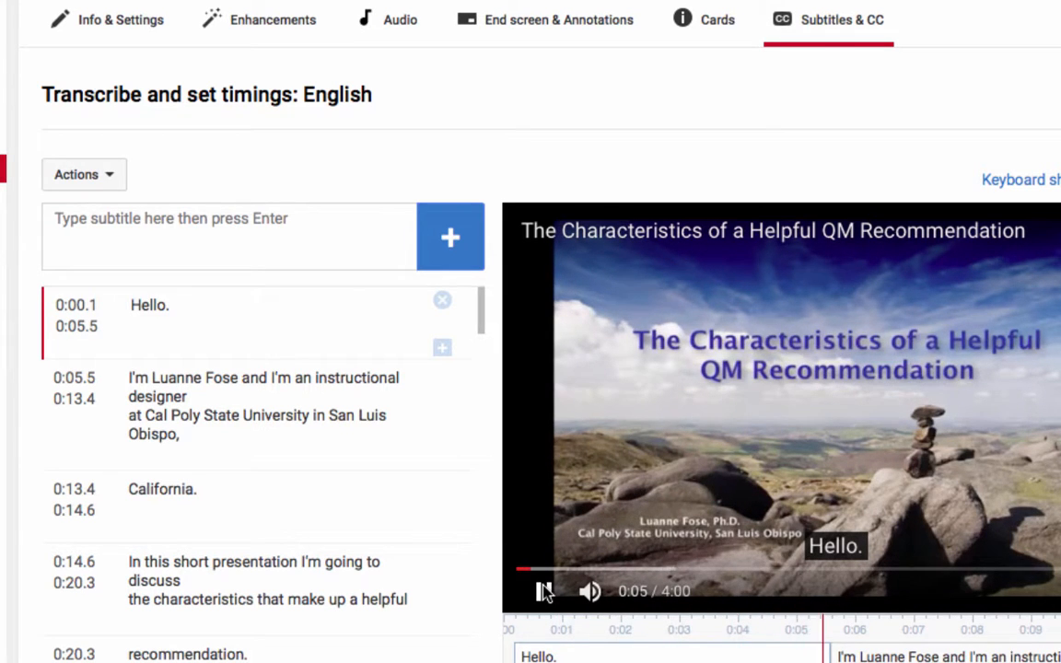
pyautogui.click(544, 594)
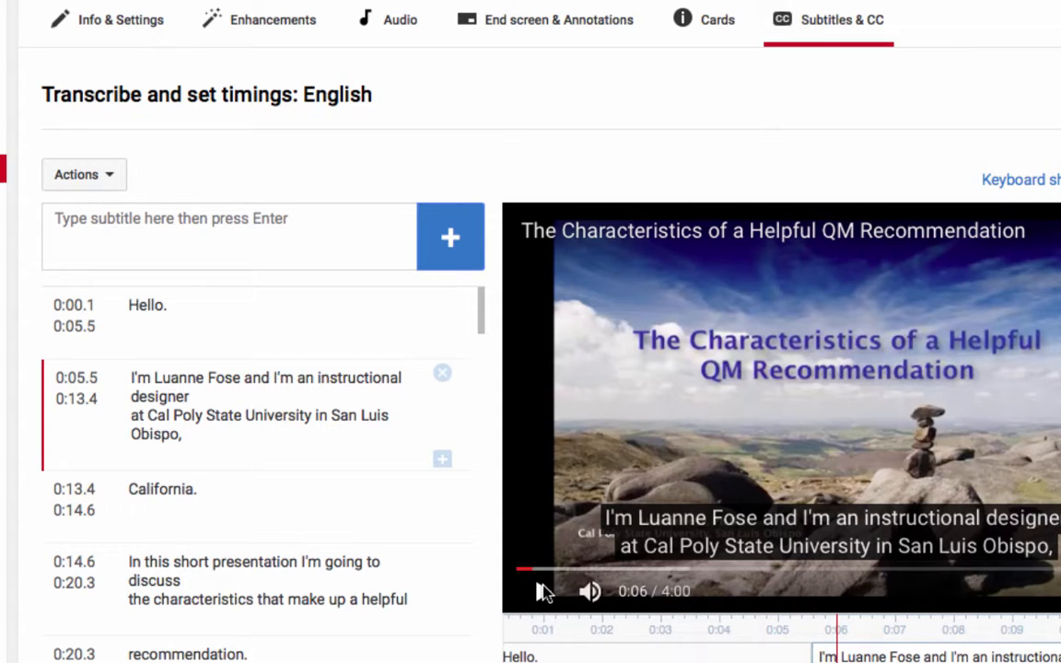
# Step: Trim the "Hello." caption to 0:00.5–0:05.0 and insert a "[music]" caption before it
pyautogui.click(339, 312)
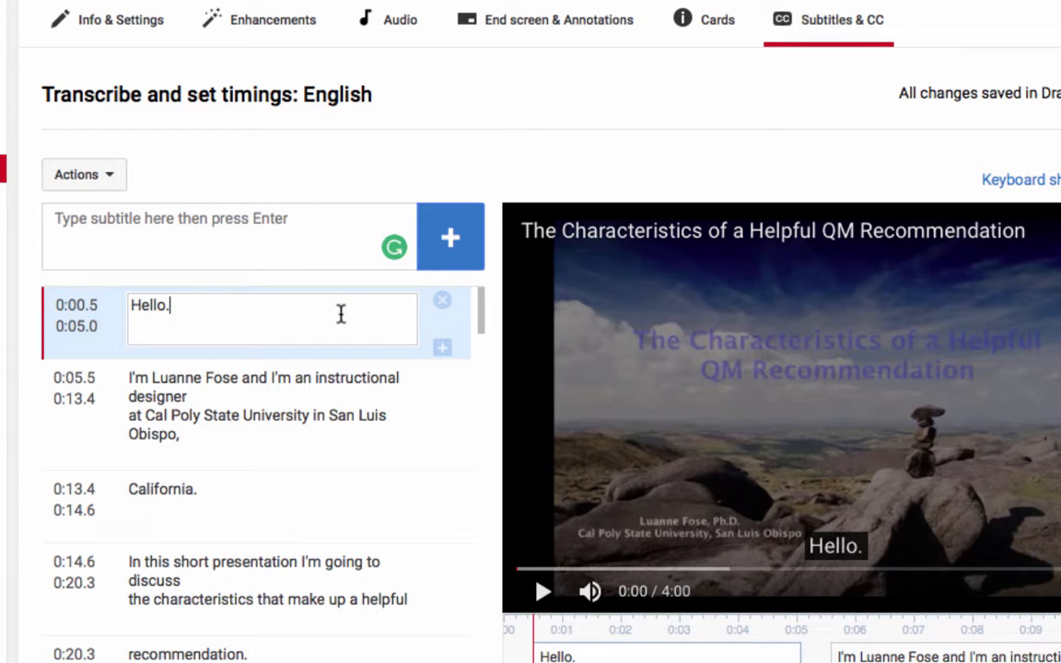
pyautogui.click(448, 242)
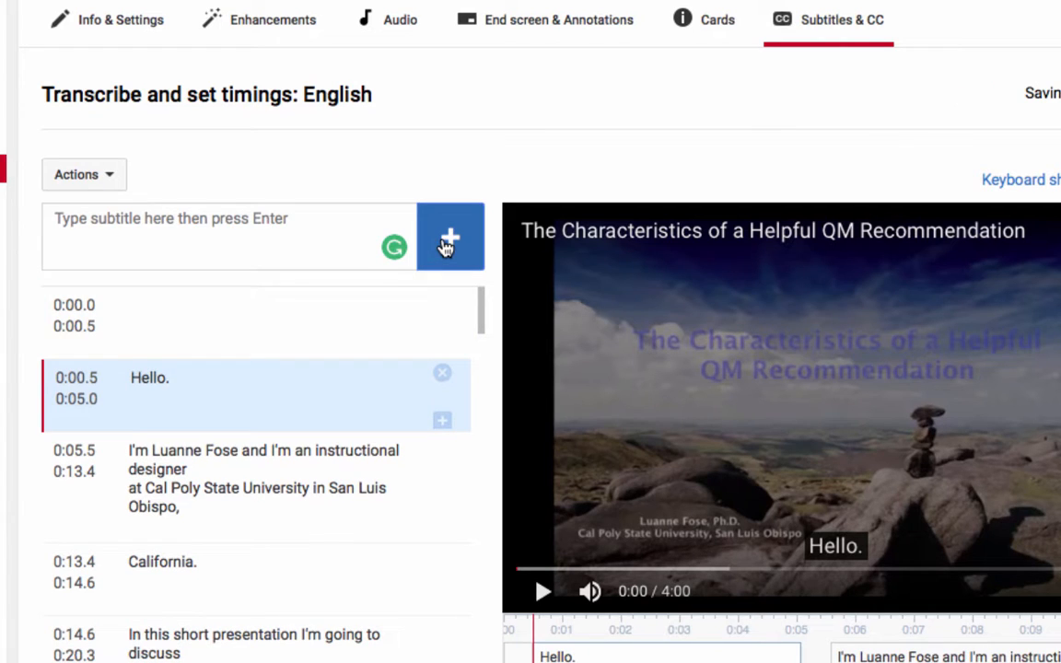
pyautogui.click(241, 318)
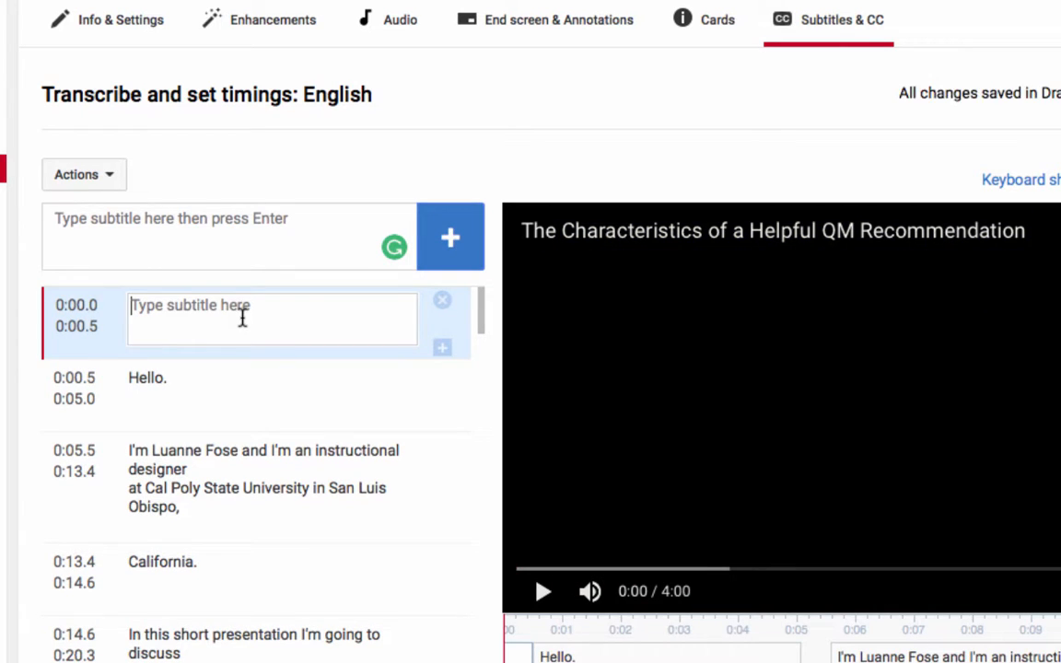
pyautogui.write('[music')
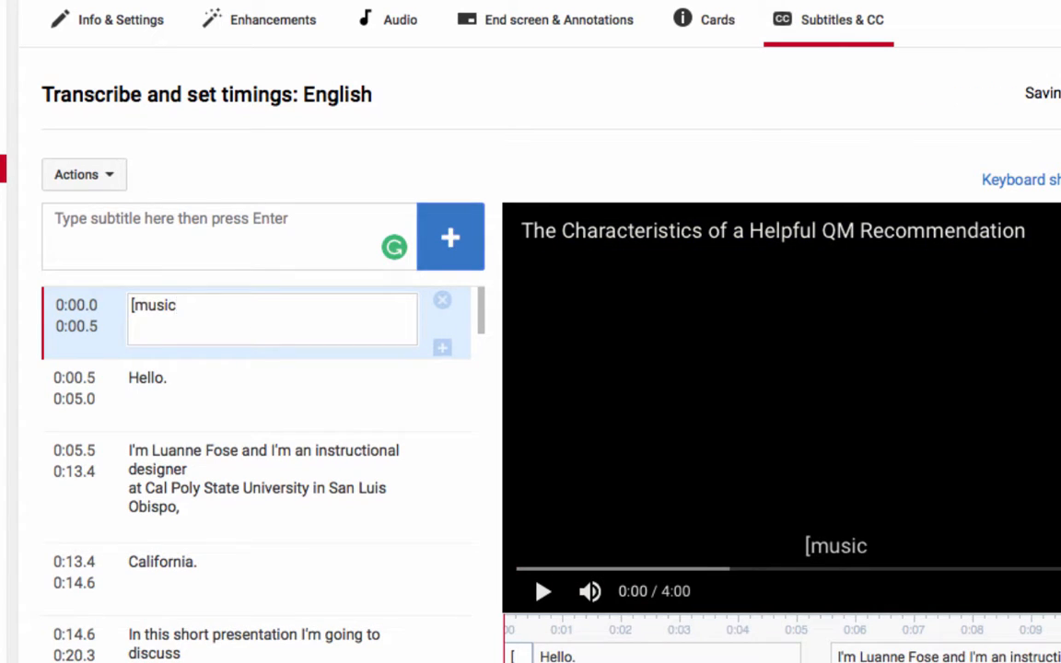
pyautogui.write(']')
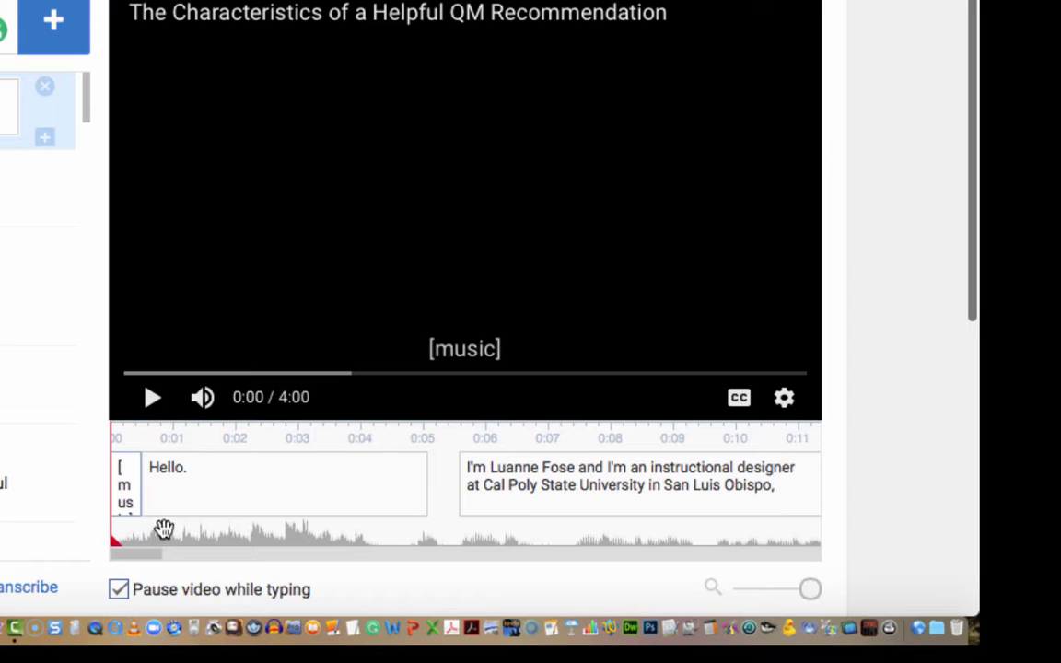
# Step: Retime the "Hello." caption to 0:04.7–0:05.4 on the timeline and extend the "[music]" caption to end at 0:04.5
pyautogui.moveTo(161, 499)
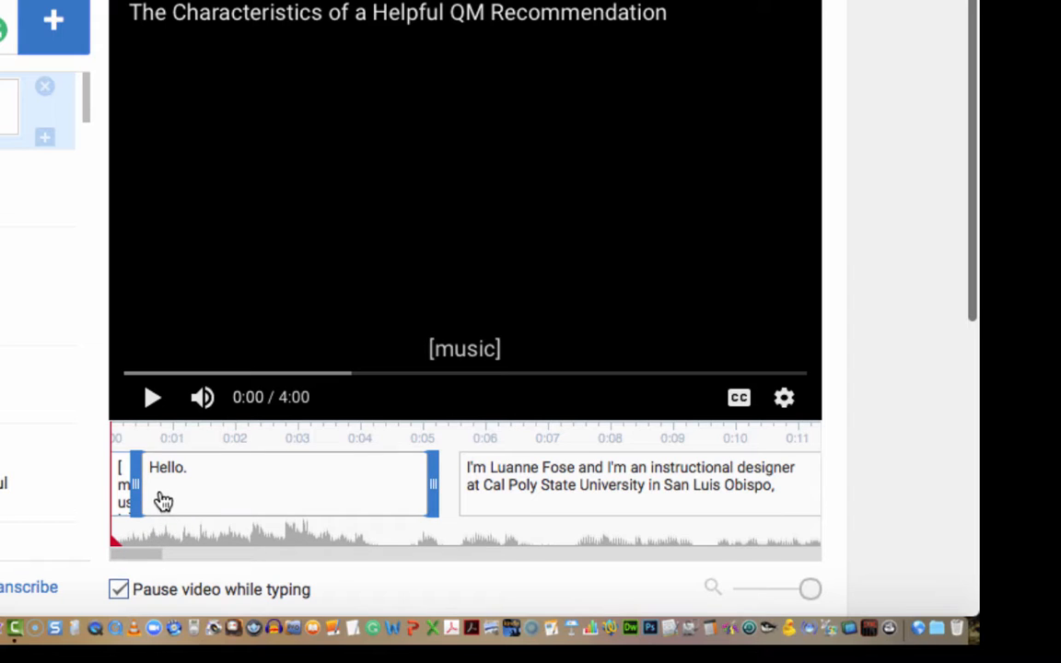
pyautogui.moveTo(136, 479); pyautogui.dragTo(405, 488)
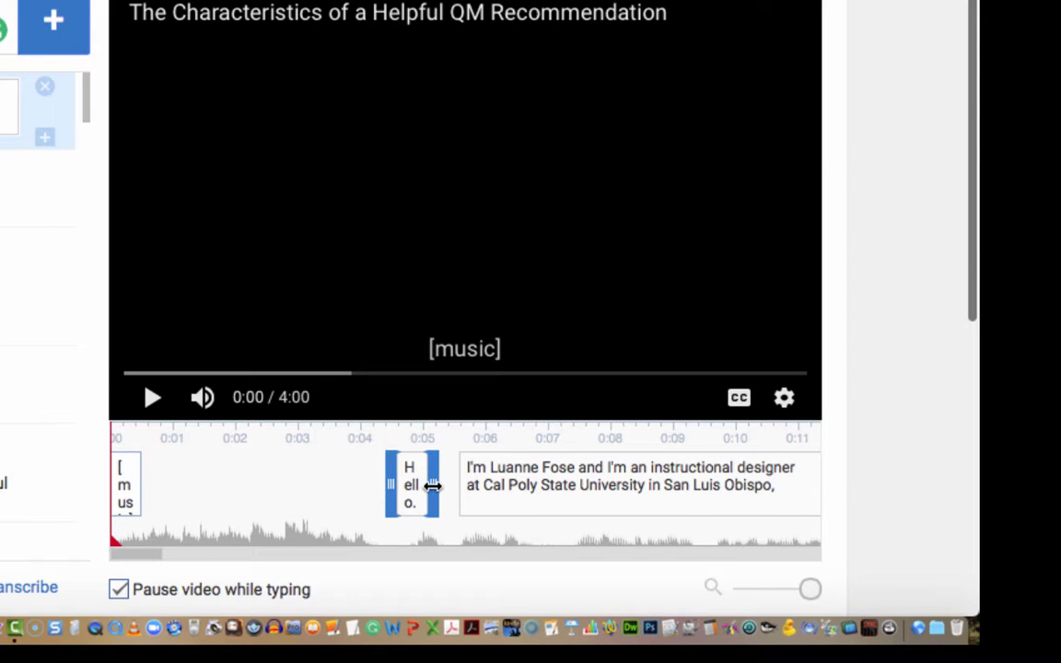
pyautogui.moveTo(433, 484); pyautogui.dragTo(458, 484)
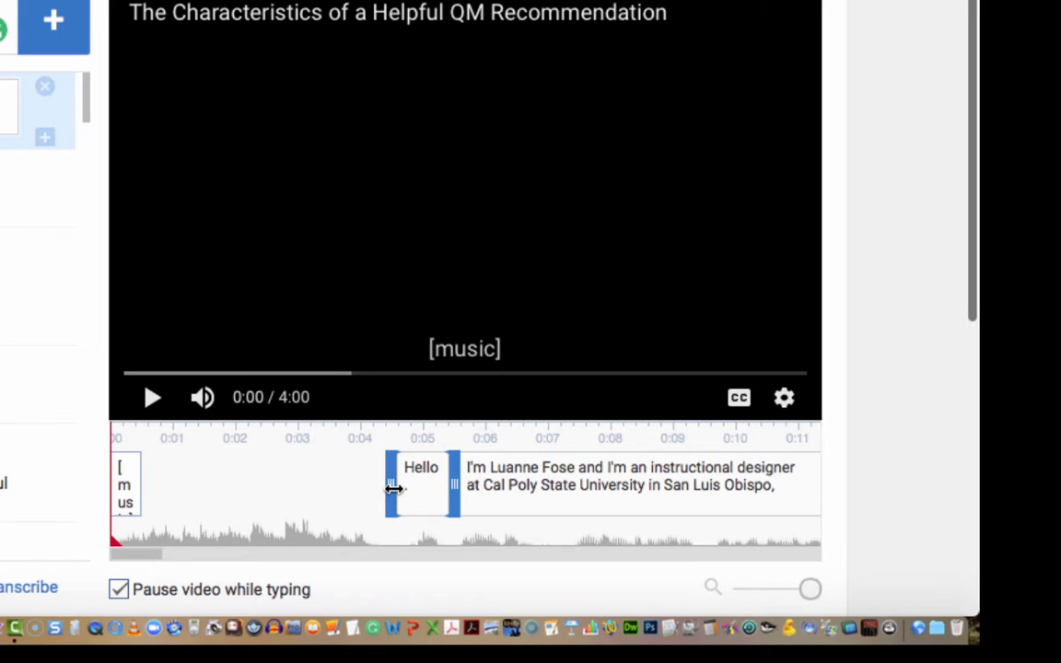
pyautogui.moveTo(393, 488); pyautogui.dragTo(402, 488)
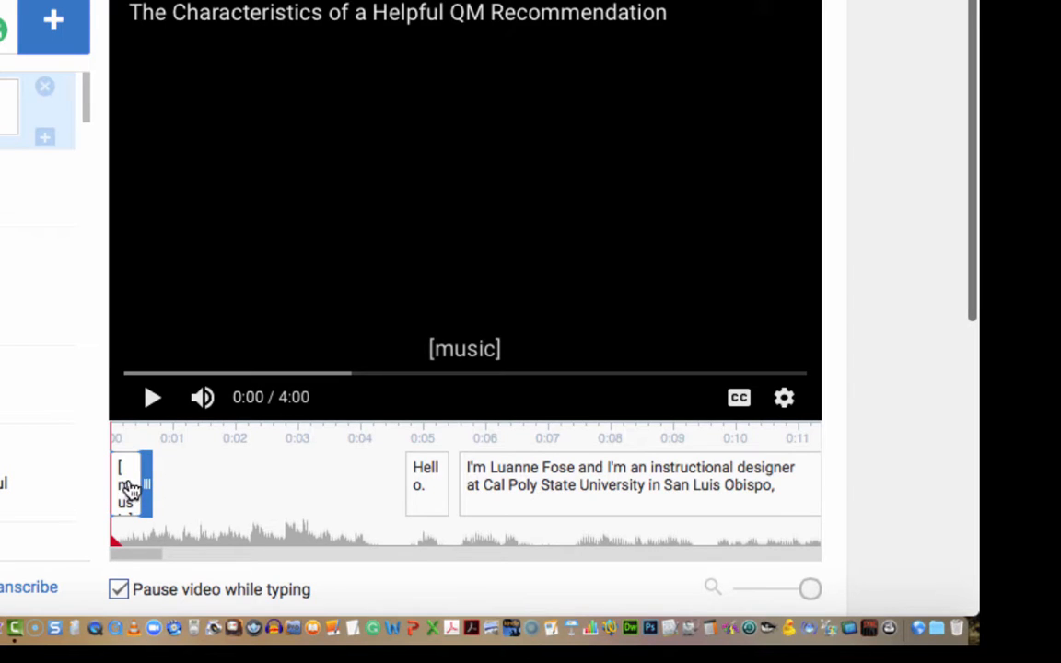
pyautogui.moveTo(146, 482); pyautogui.dragTo(399, 488)
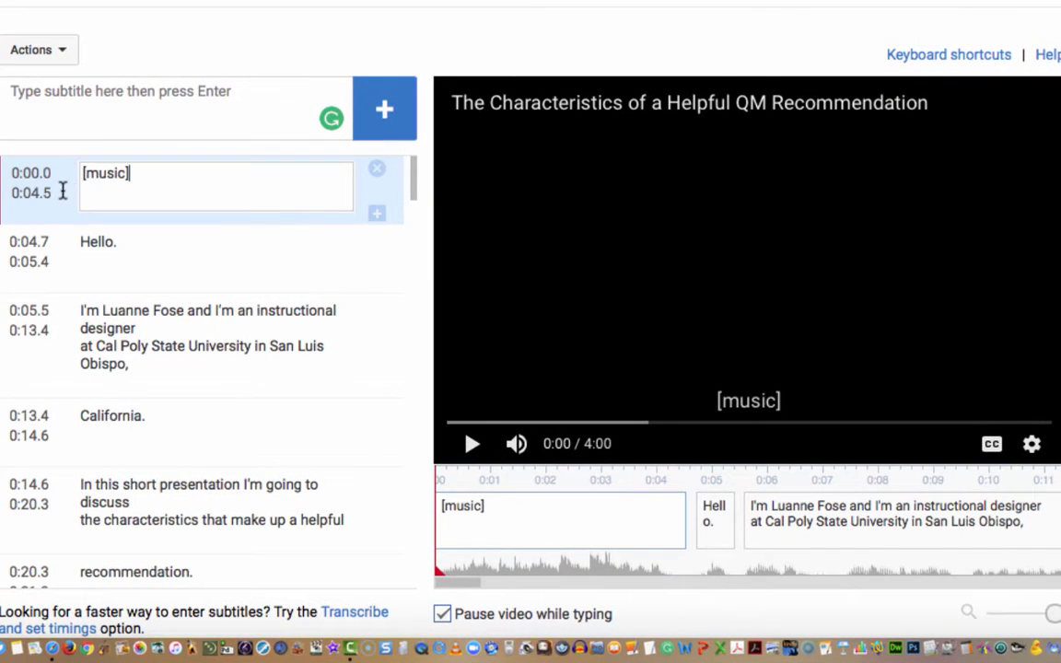
# Step: Check the end time of the "[music]" caption and play the opening of the video with captions
pyautogui.click(63, 191)
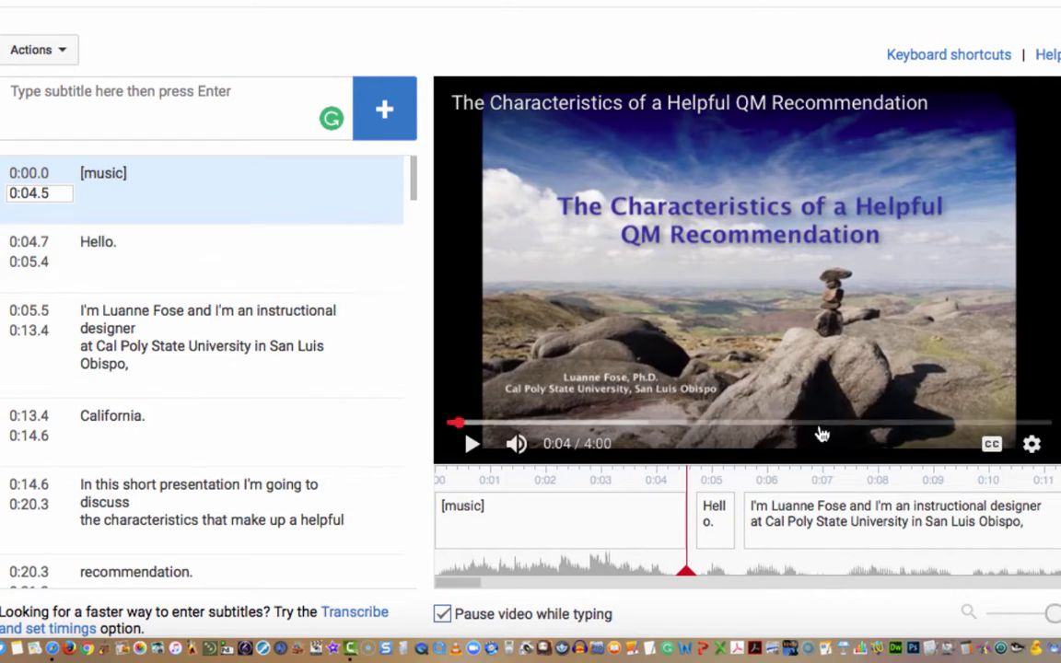
pyautogui.click(990, 446)
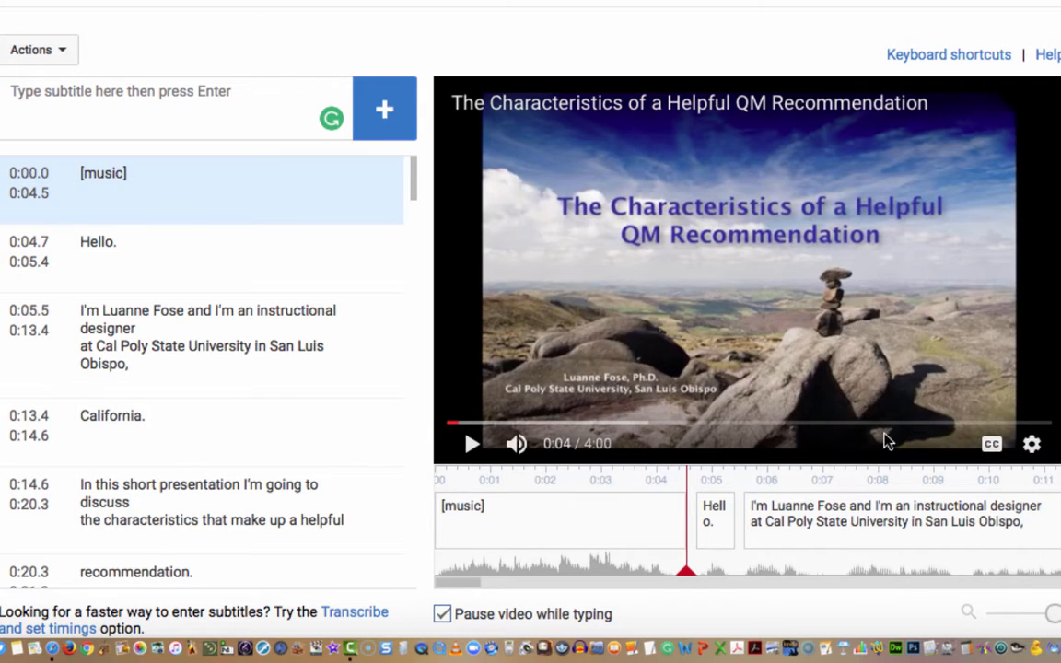
pyautogui.click(472, 445)
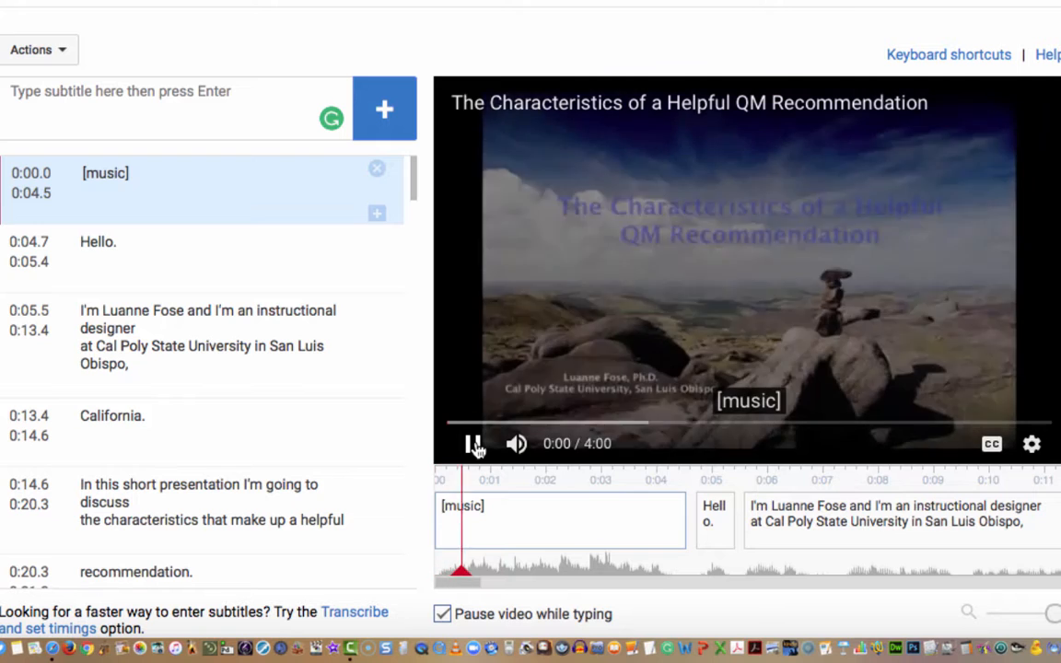